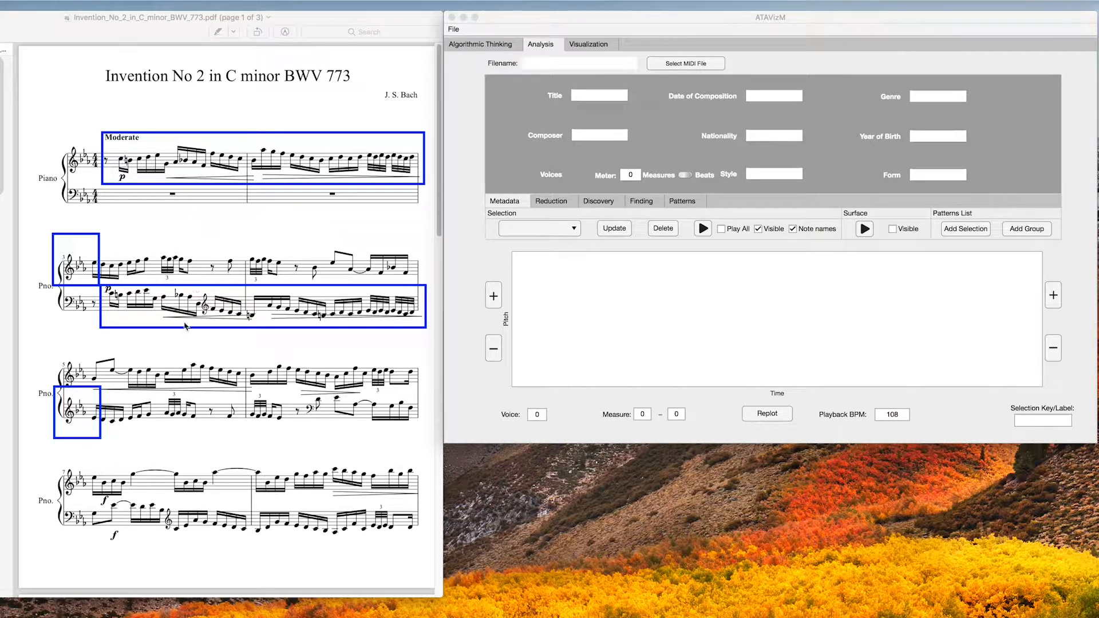
Step: Review the marked theme statements through all three pages of the Invention No 2 score
scroll(271, 341, "down", 8)
scroll(271, 341, "down", 6)
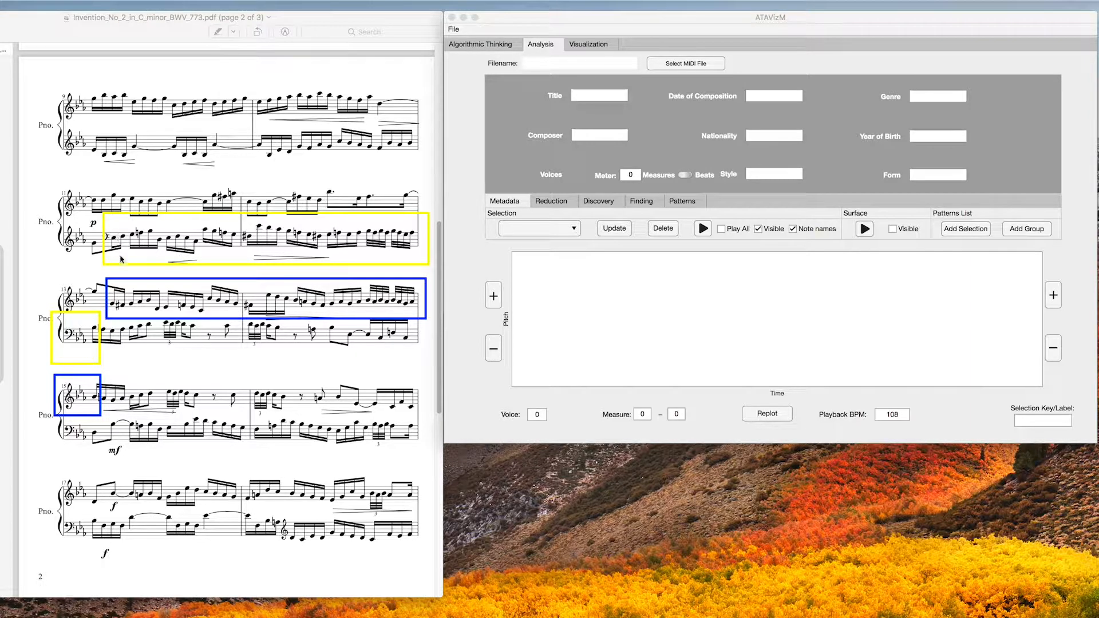
scroll(232, 310, "down", 3)
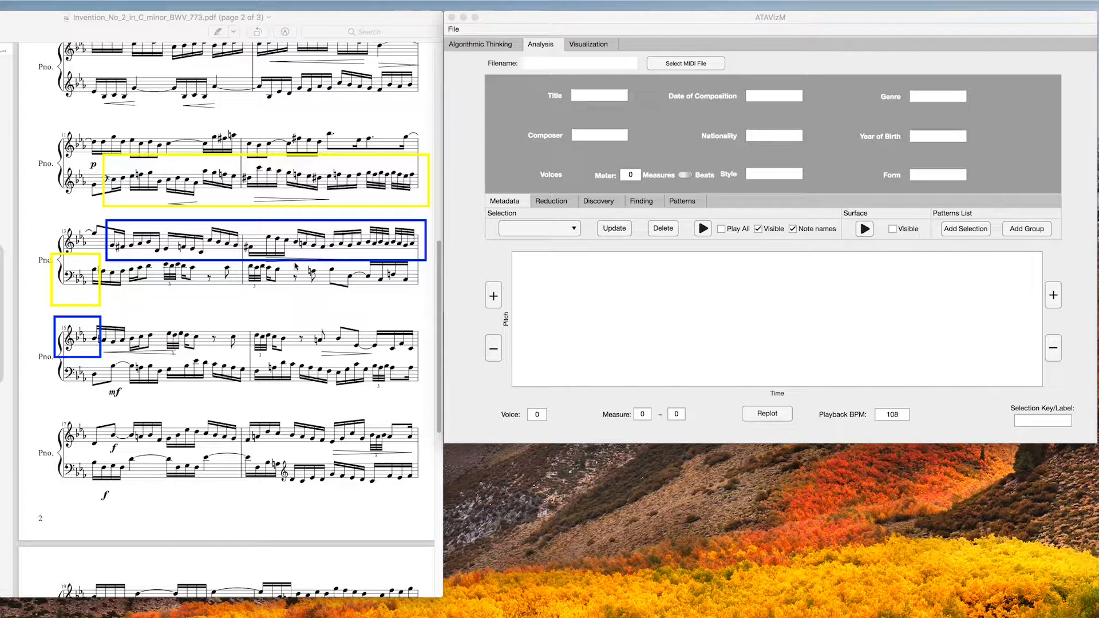
scroll(295, 267, "down", 10)
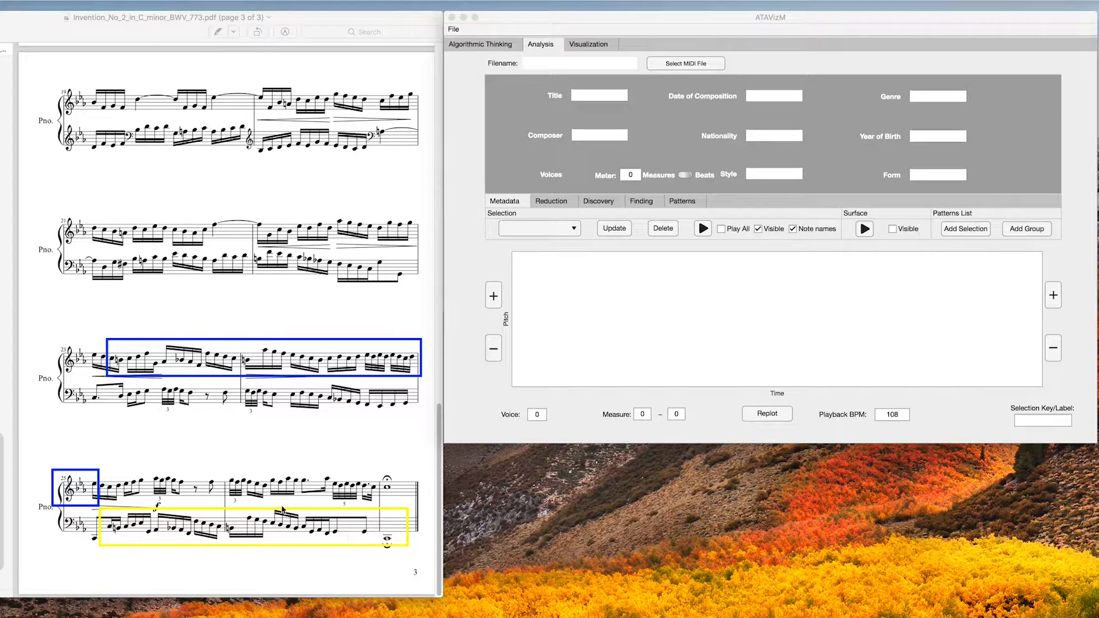
Step: Load Bach_BWV_773_Invention_Cmin.mid from the Bach folder inside Downloads > ATAVizMUserTest > MIDI
left_click(697, 67)
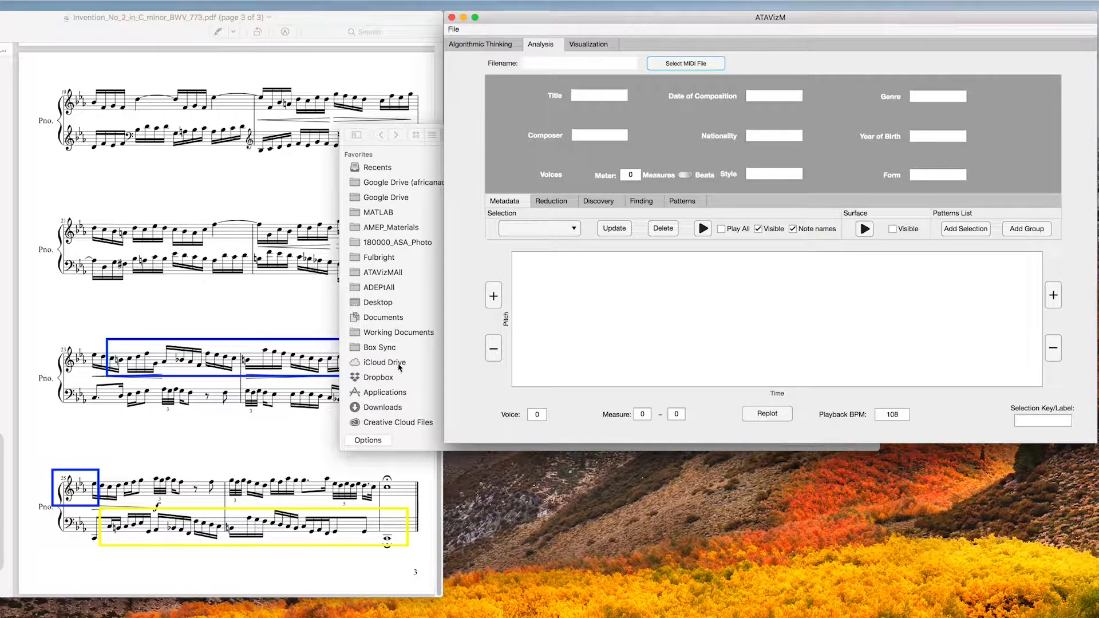
scroll(386, 322, "down", 3)
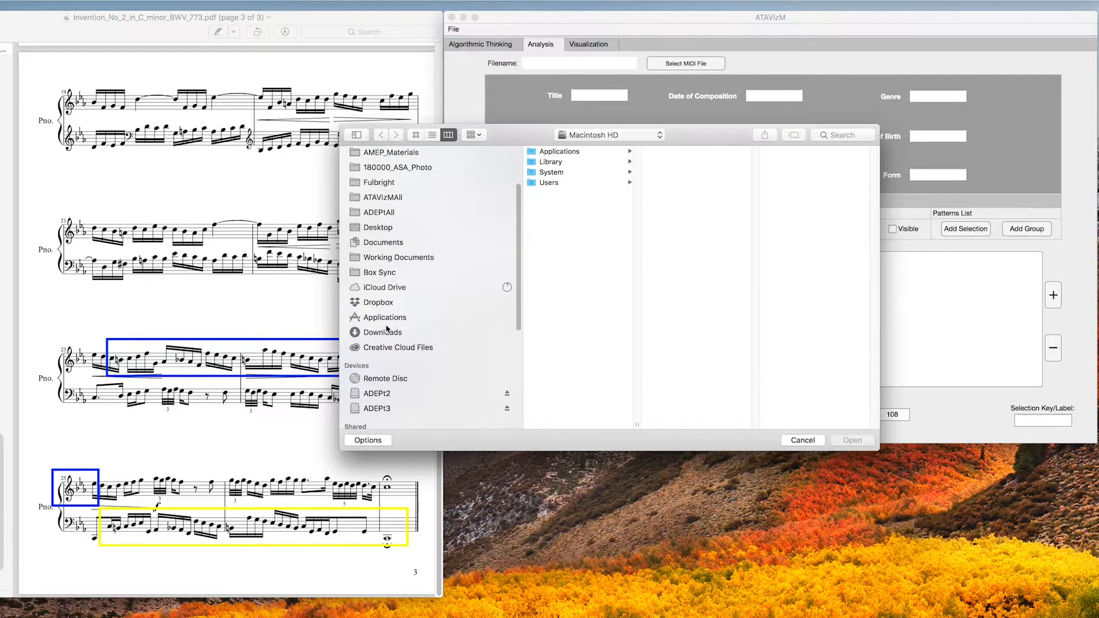
left_click(387, 330)
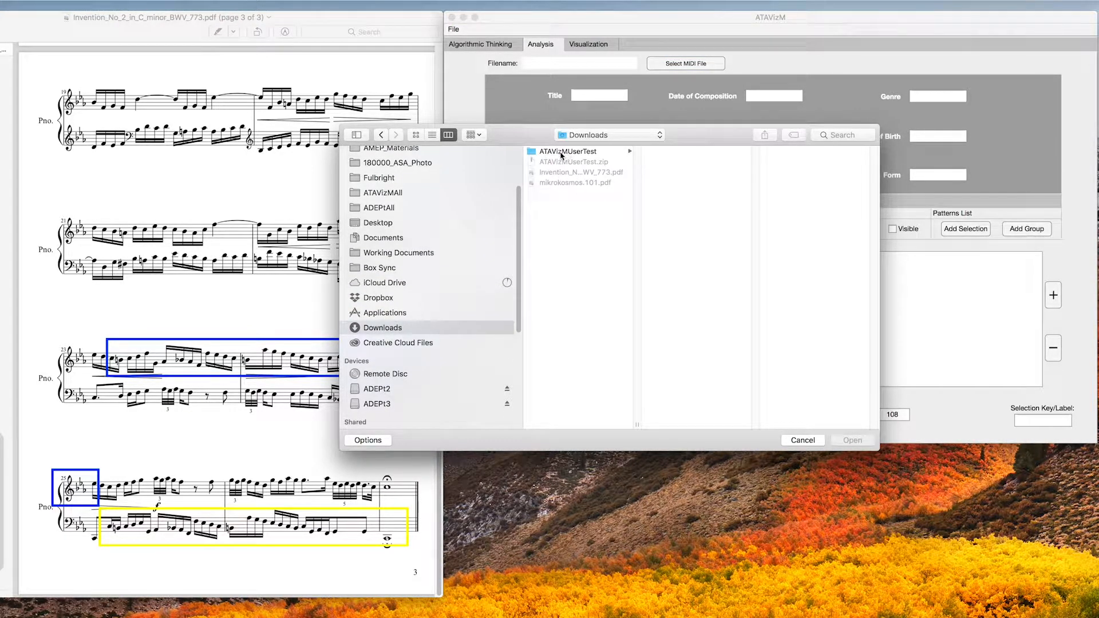
left_click(563, 151)
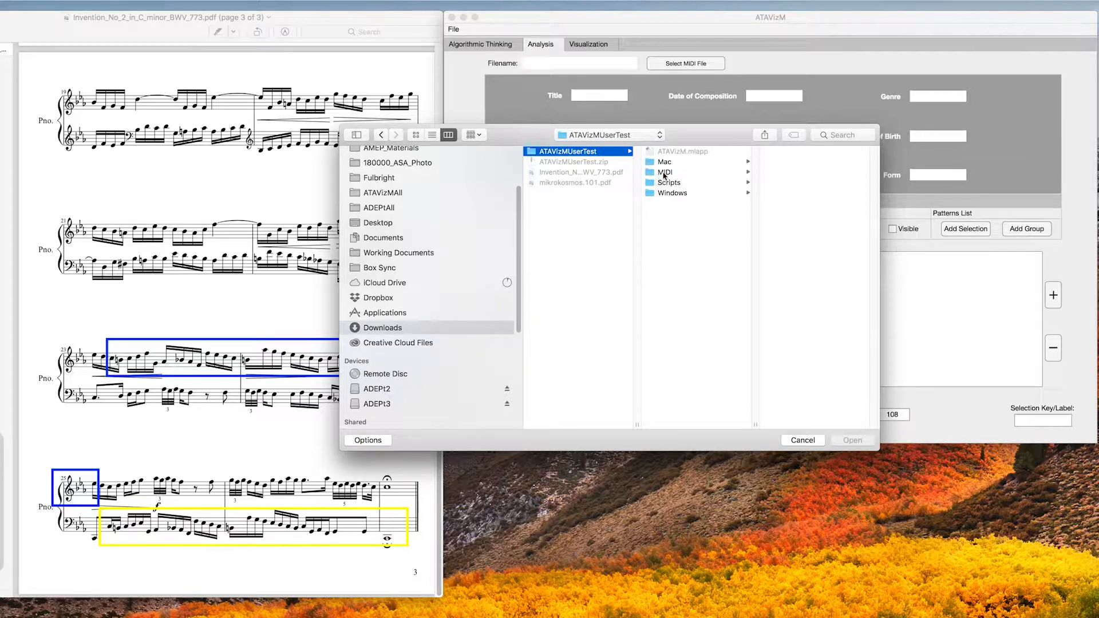
left_click(666, 173)
left_click(794, 162)
left_click(818, 152)
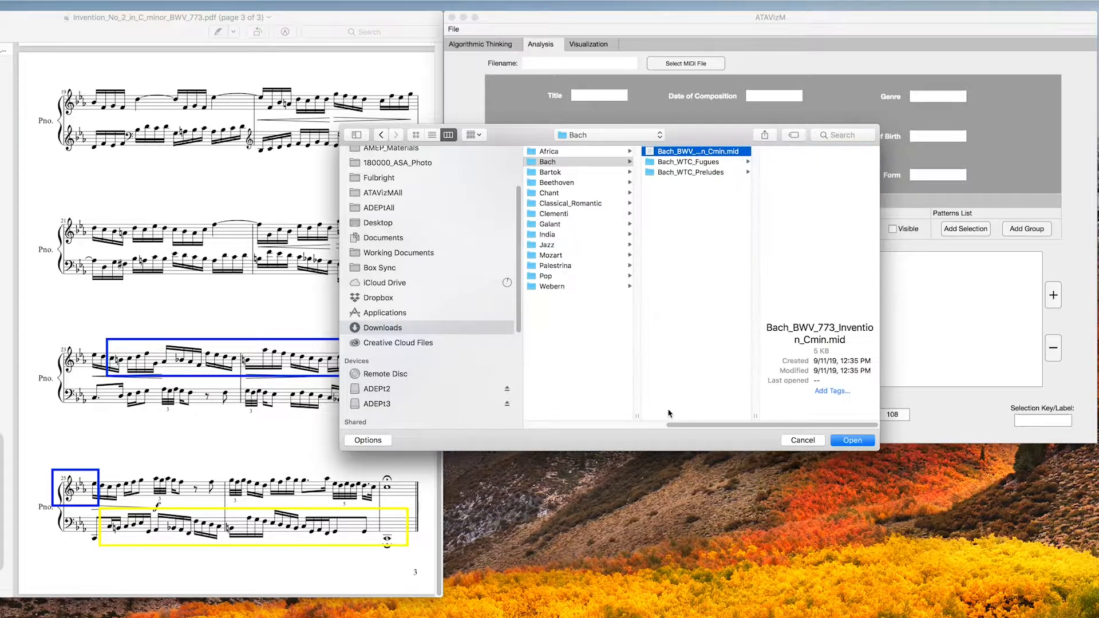
left_click_drag(755, 421, 831, 425)
left_click(852, 441)
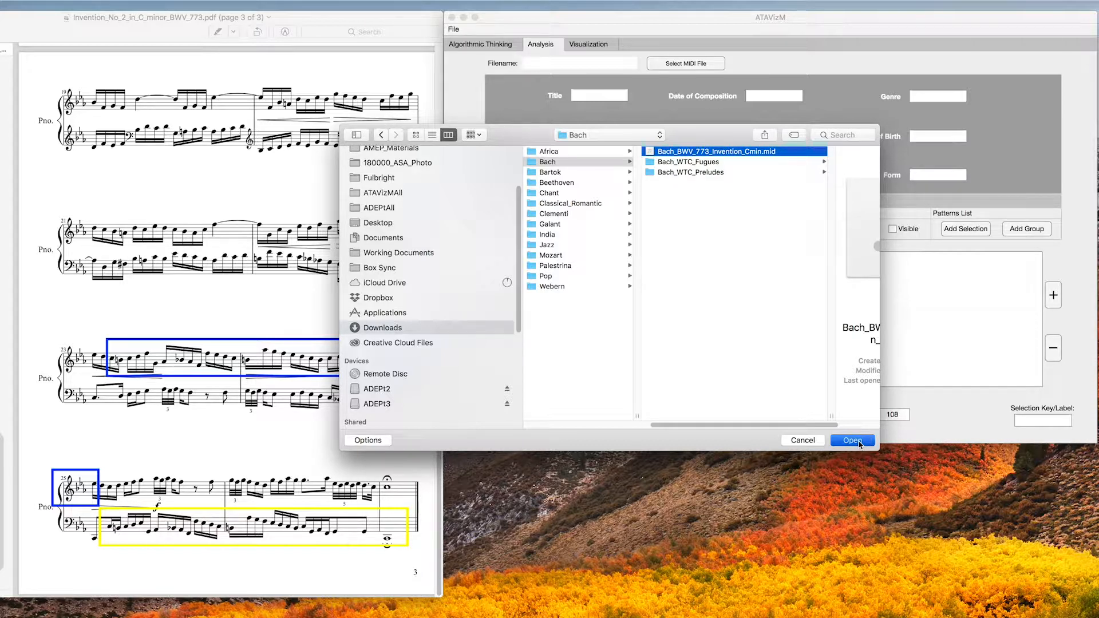
left_click(852, 441)
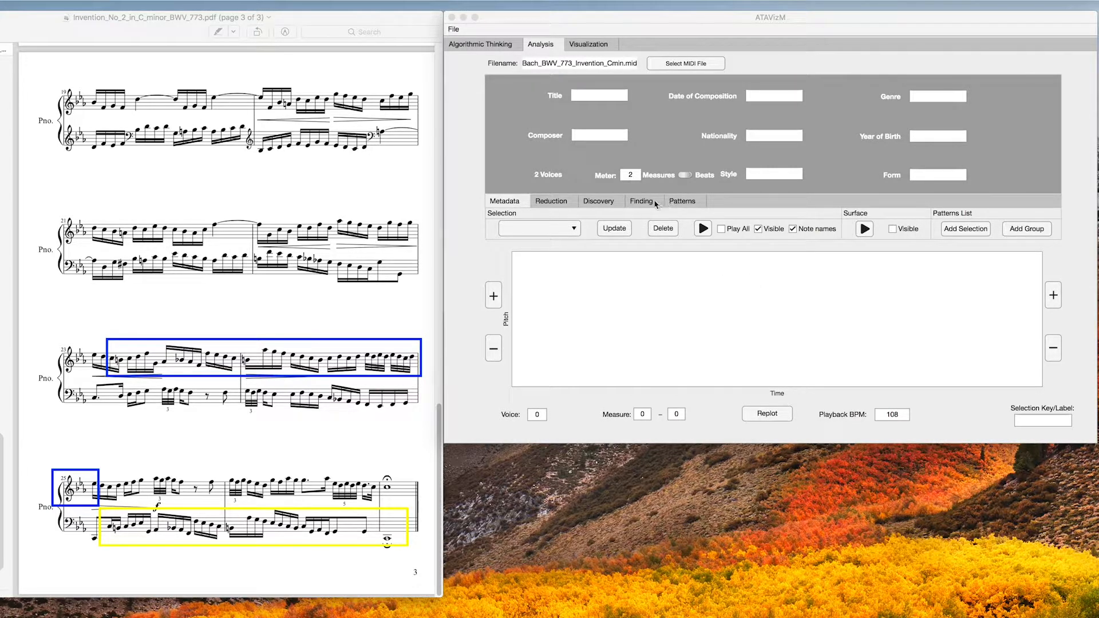
Step: Set the piece's meter to 4 and return the score to its first page
left_click(627, 175)
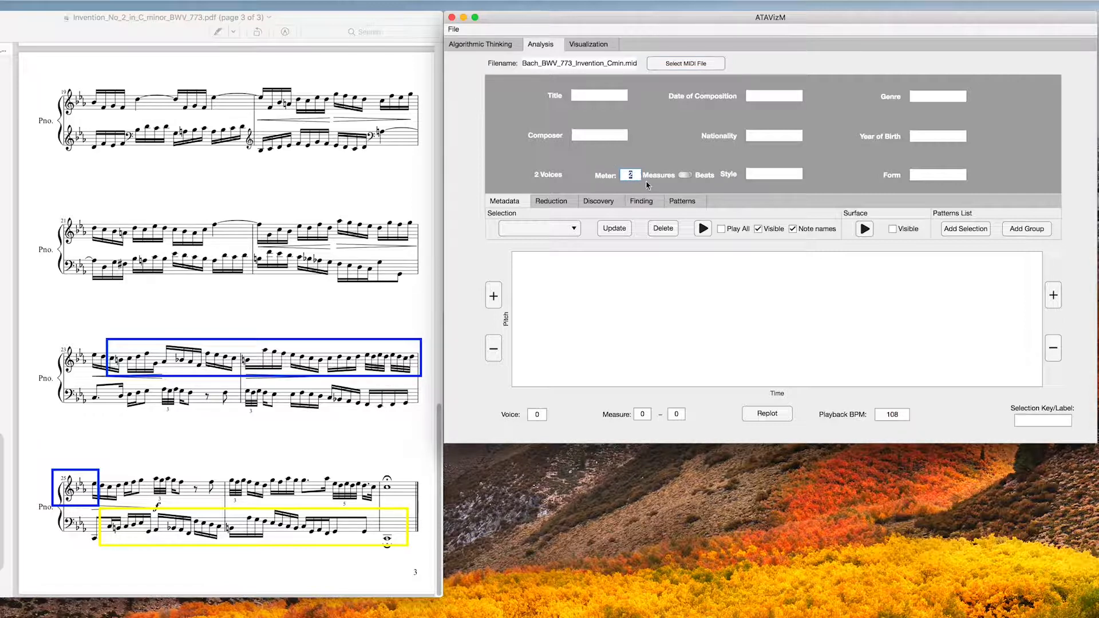
type("4")
scroll(200, 152, "up", 20)
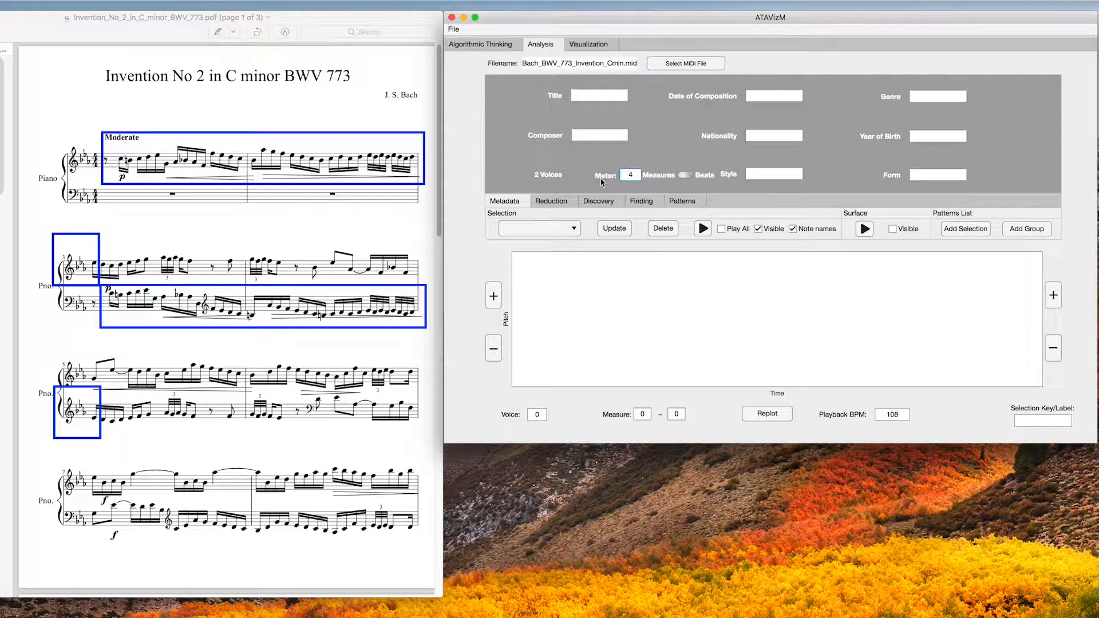
Step: Run pattern discovery with the Melody algorithm and the L - Local Contour class, and select the fourth discovered pattern
left_click(602, 201)
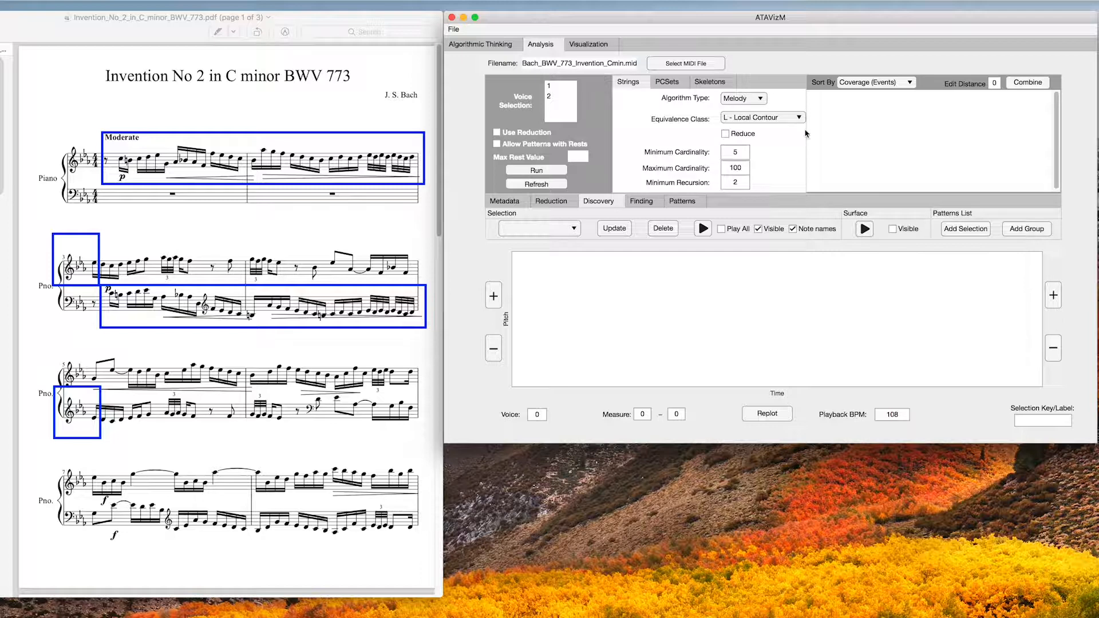
left_click(535, 171)
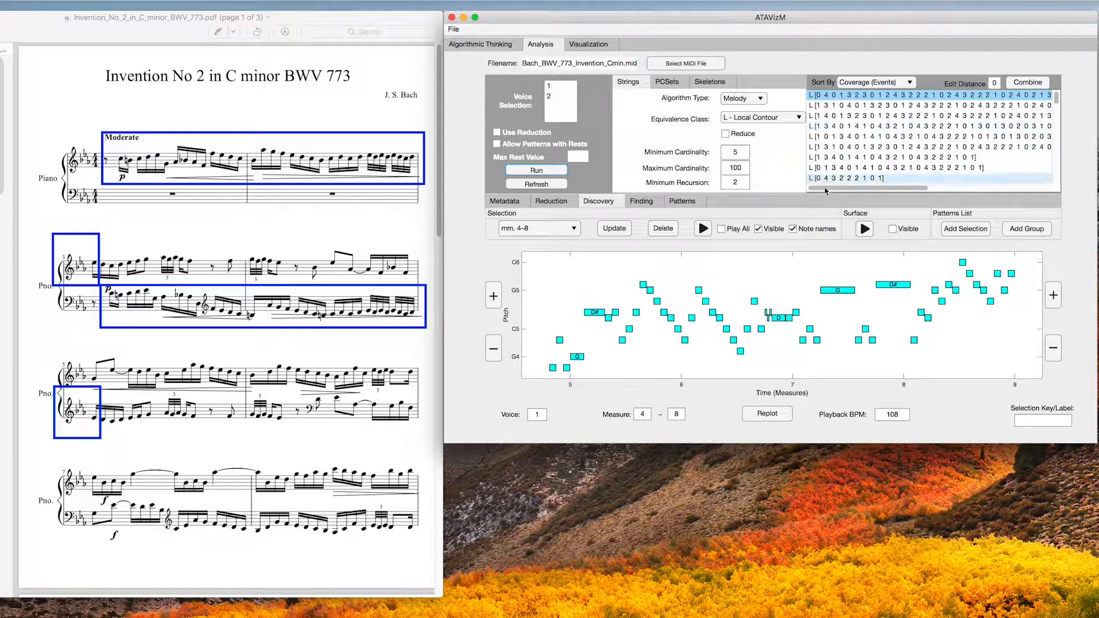
left_click(859, 105)
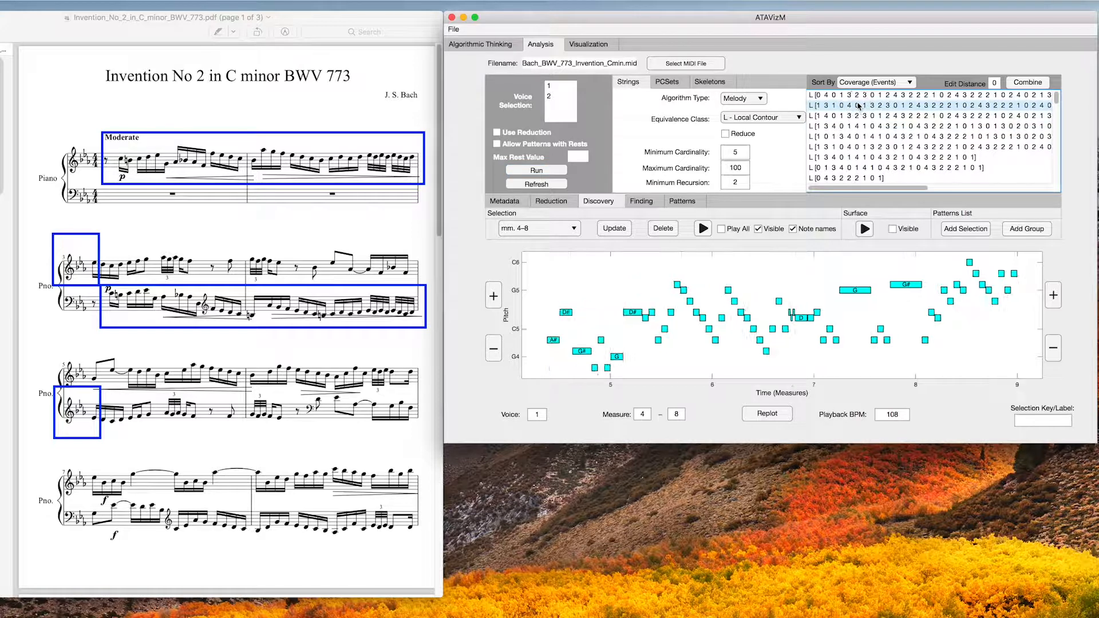
left_click(856, 119)
left_click(859, 126)
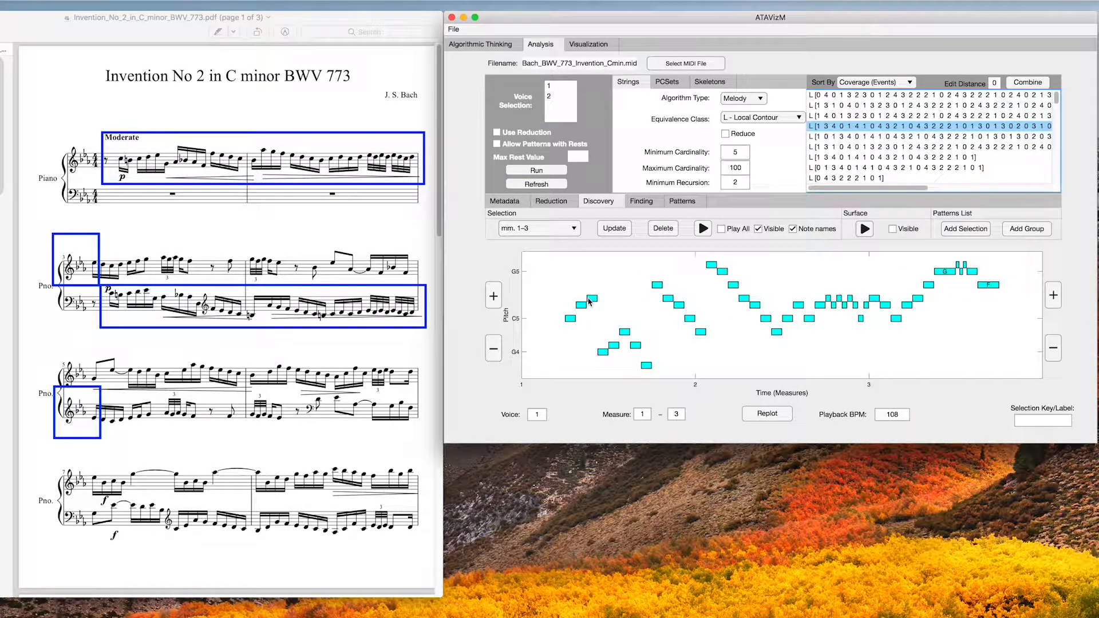
Step: Extend the mm. 1–3 selection by two notes at its start and trim its end back to the first note of measure 3
left_click(493, 296)
left_click(493, 297)
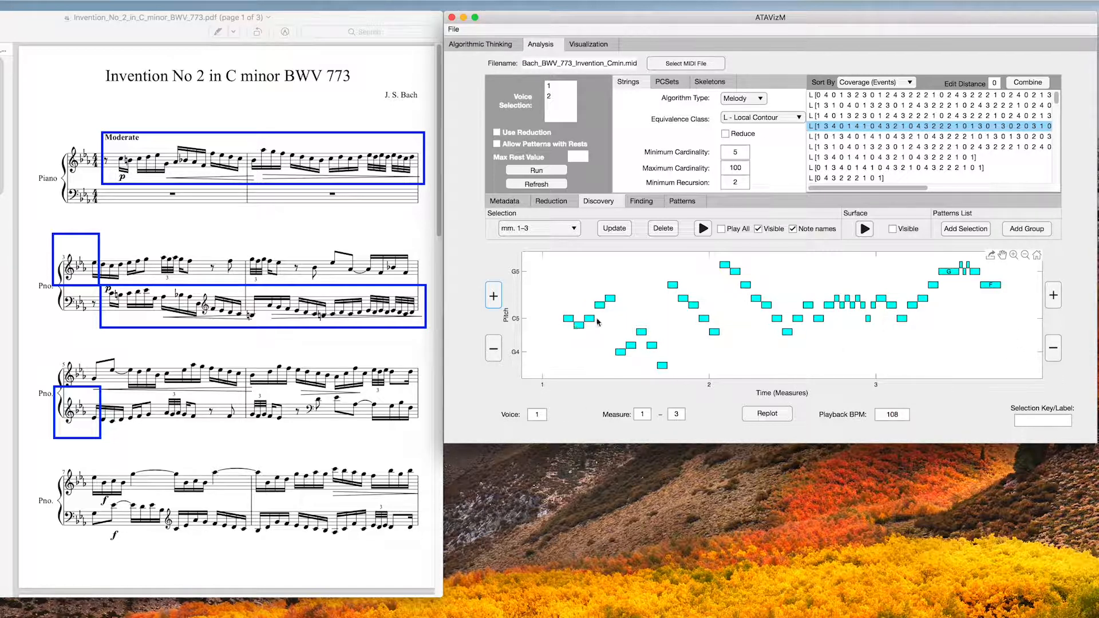
left_click(1052, 350)
left_click(1052, 350)
left_click(1052, 351)
left_click(1053, 351)
left_click(1053, 350)
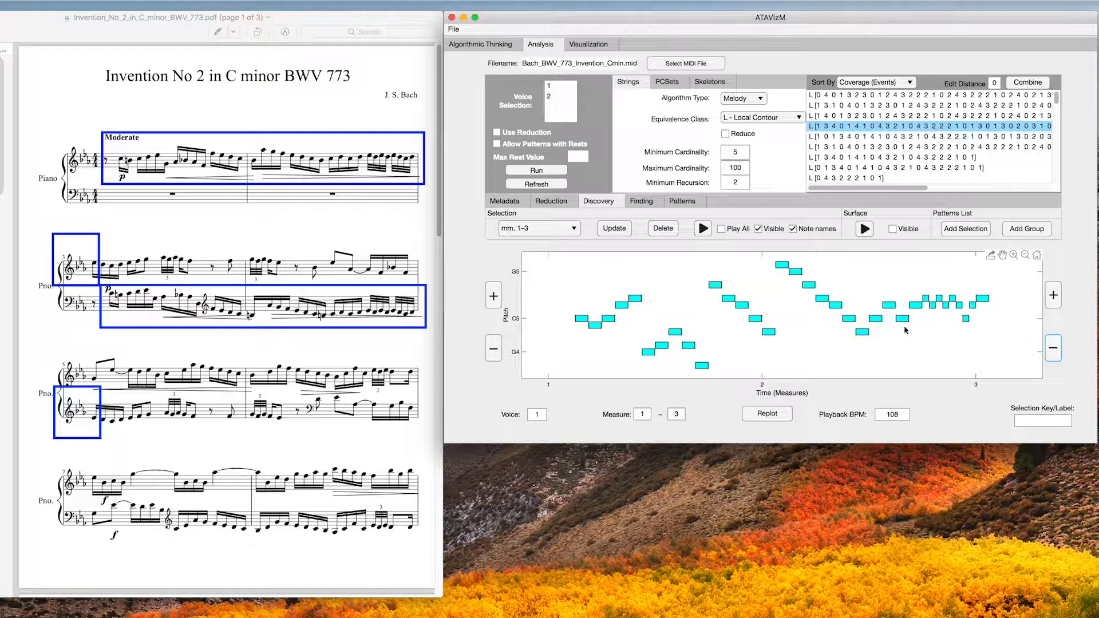
Step: Run pattern finding on the adjusted mm. 1–3 selection, using no transformation and the Agree All key finding option
left_click(640, 204)
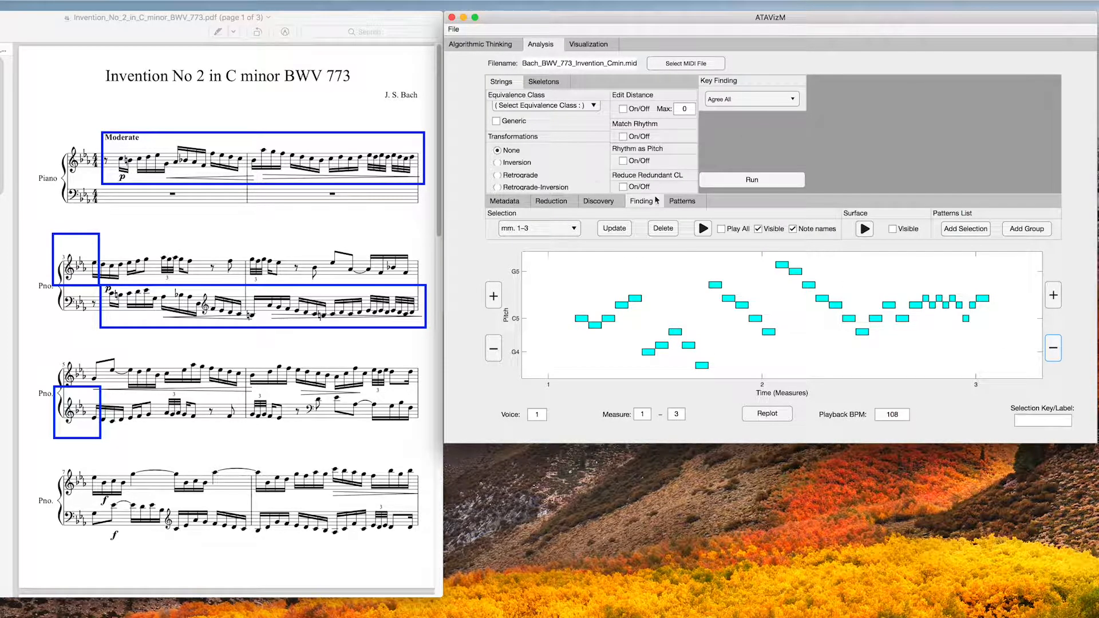
left_click(771, 185)
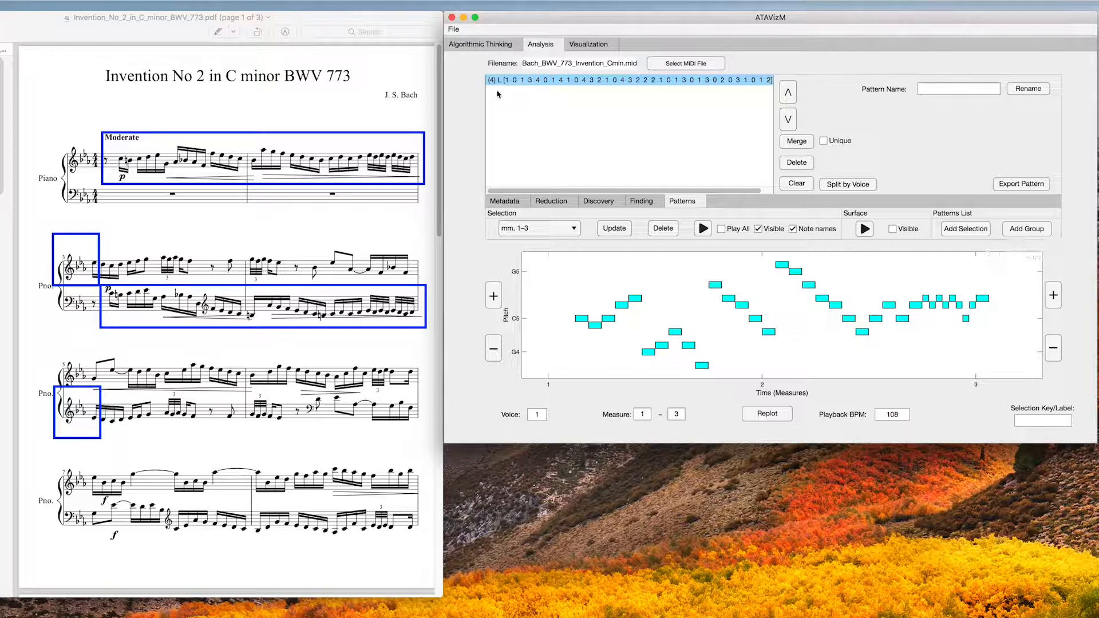
scroll(335, 218, "down", 20)
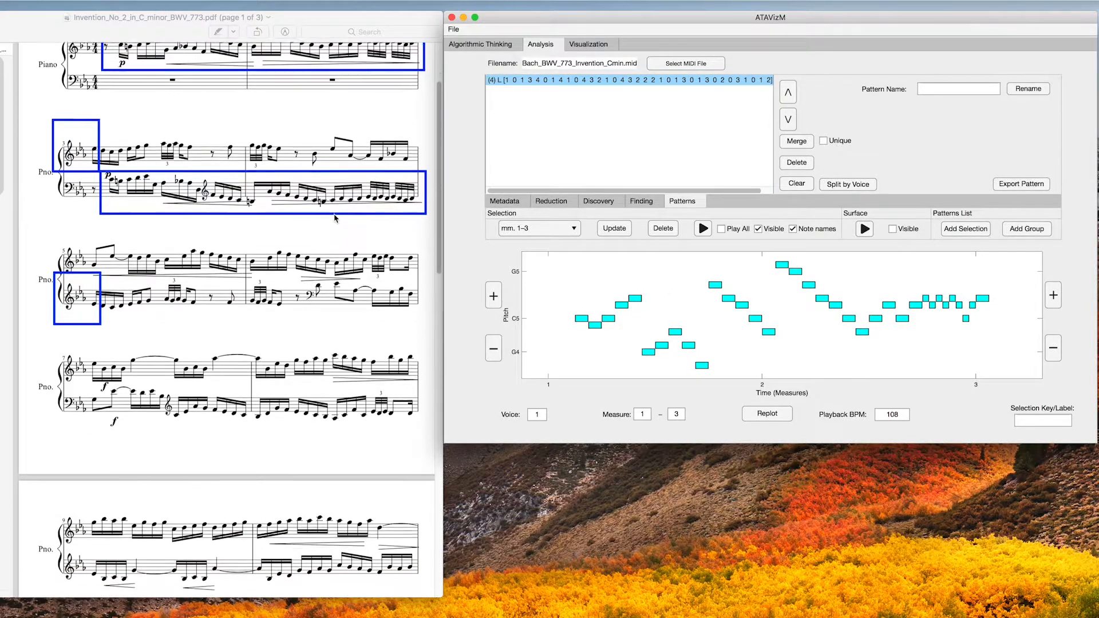
scroll(335, 217, "up", 20)
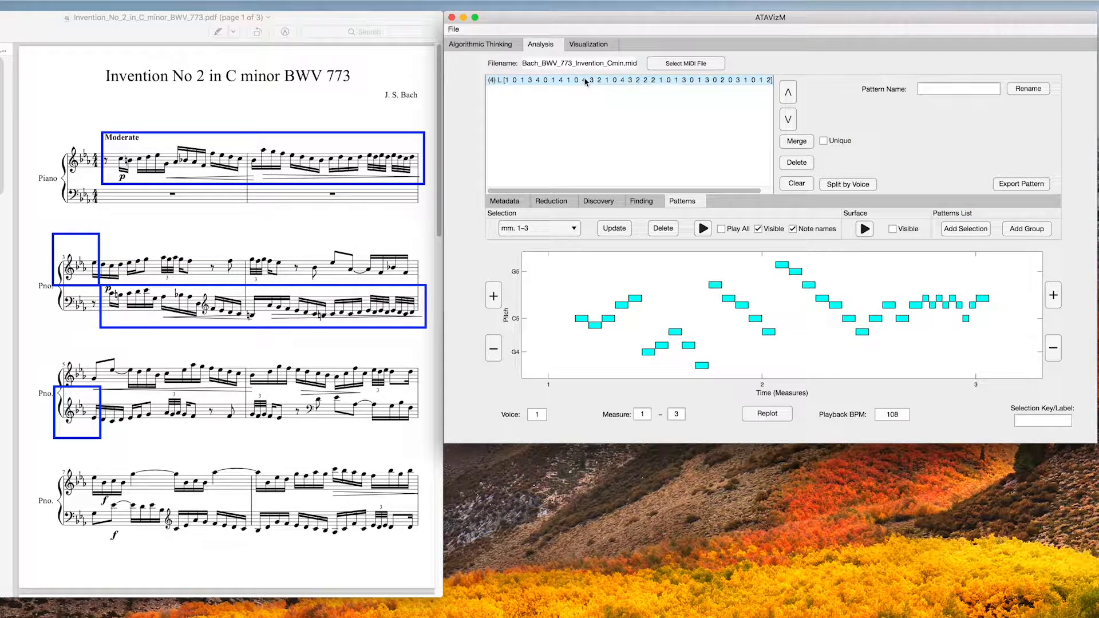
Step: Plot the found pattern as an arc diagram and compare its occurrences with the marked passages in the score
left_click(584, 45)
left_click(692, 72)
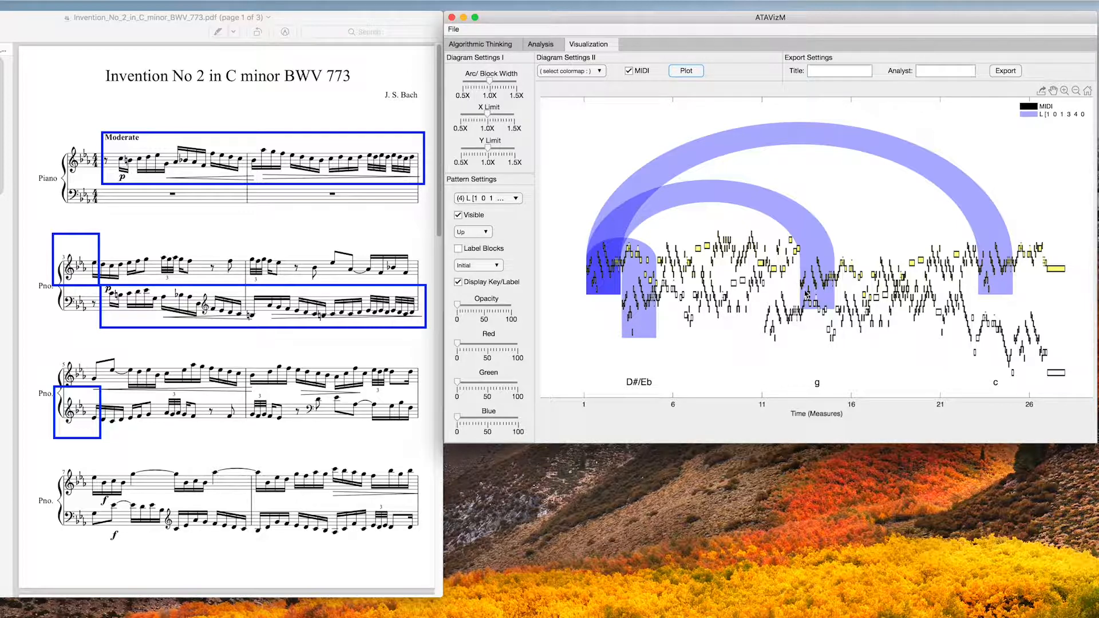
scroll(362, 325, "down", 10)
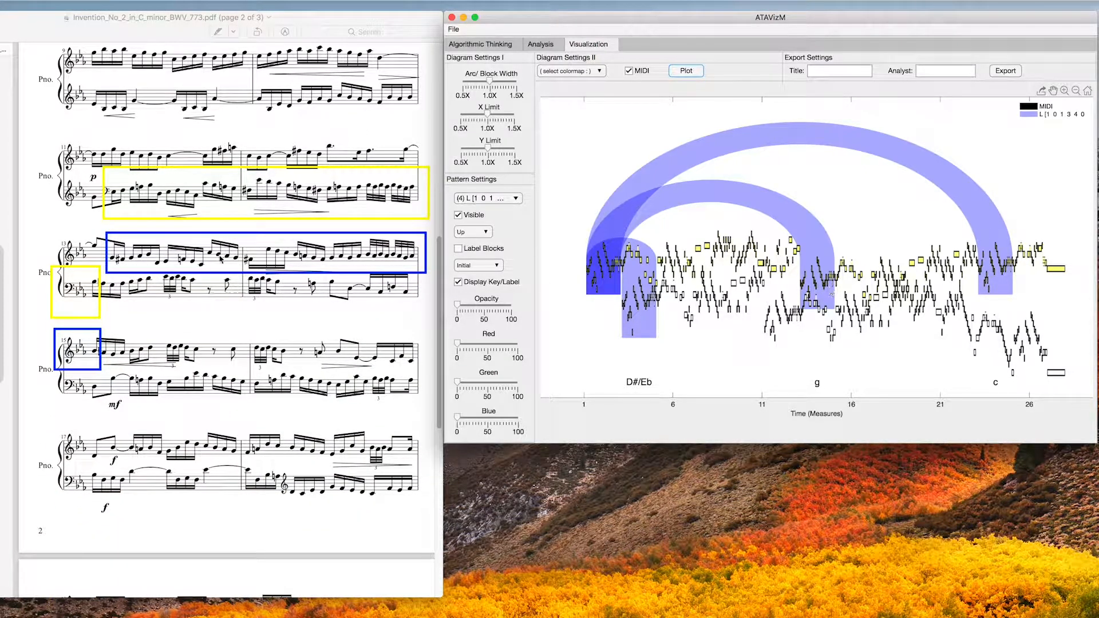
scroll(286, 313, "down", 10)
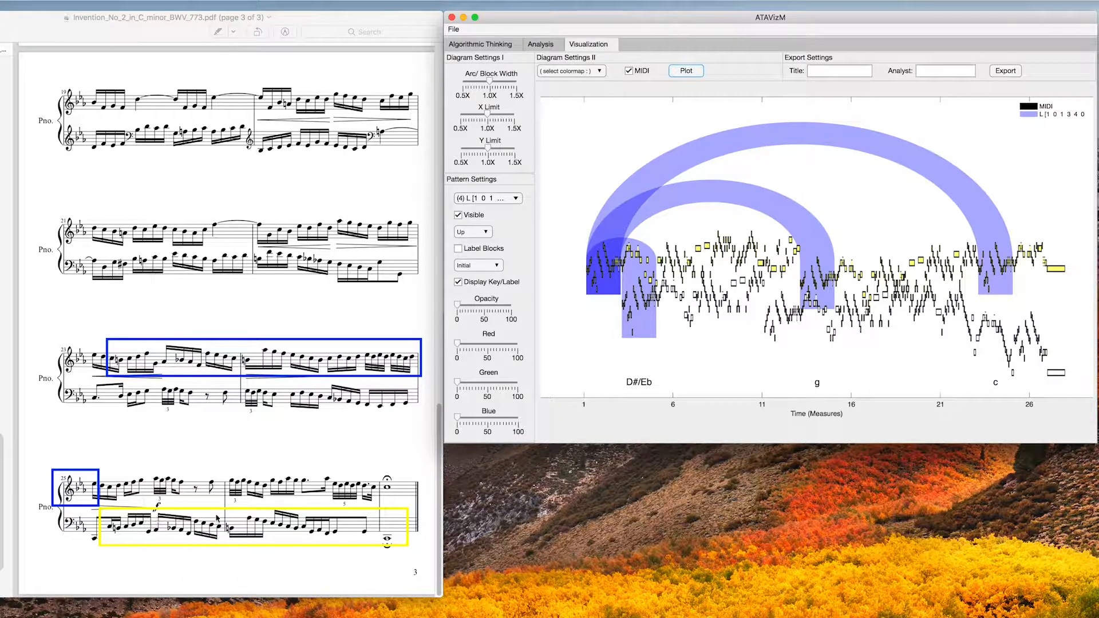
scroll(256, 482, "up", 10)
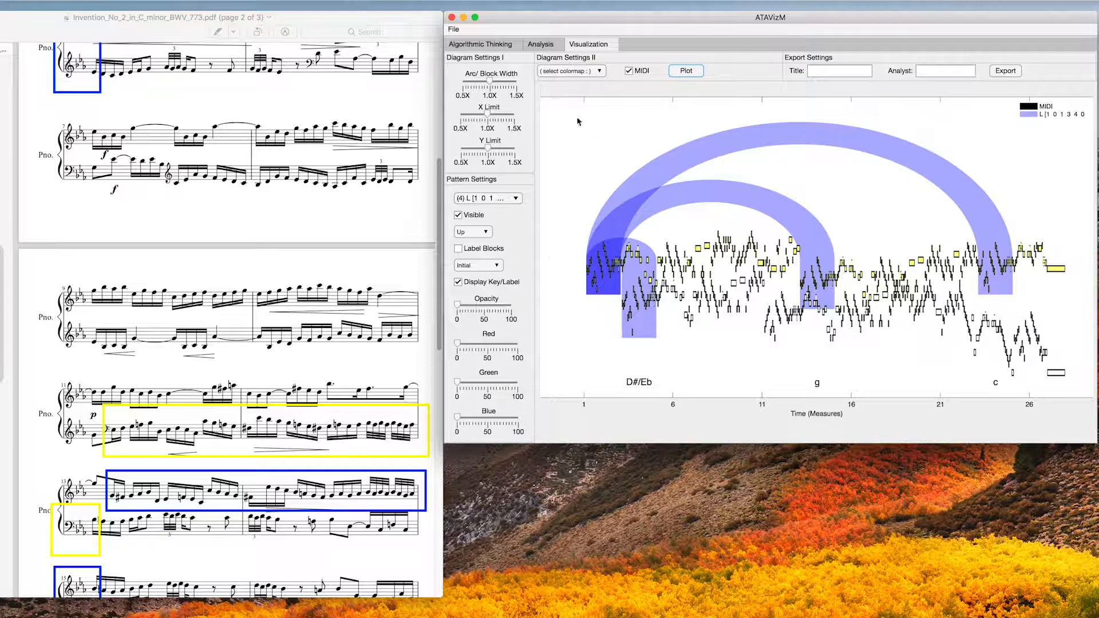
Step: Return to the analysis and replot the selection for voice 2, measures 11–12
left_click(543, 46)
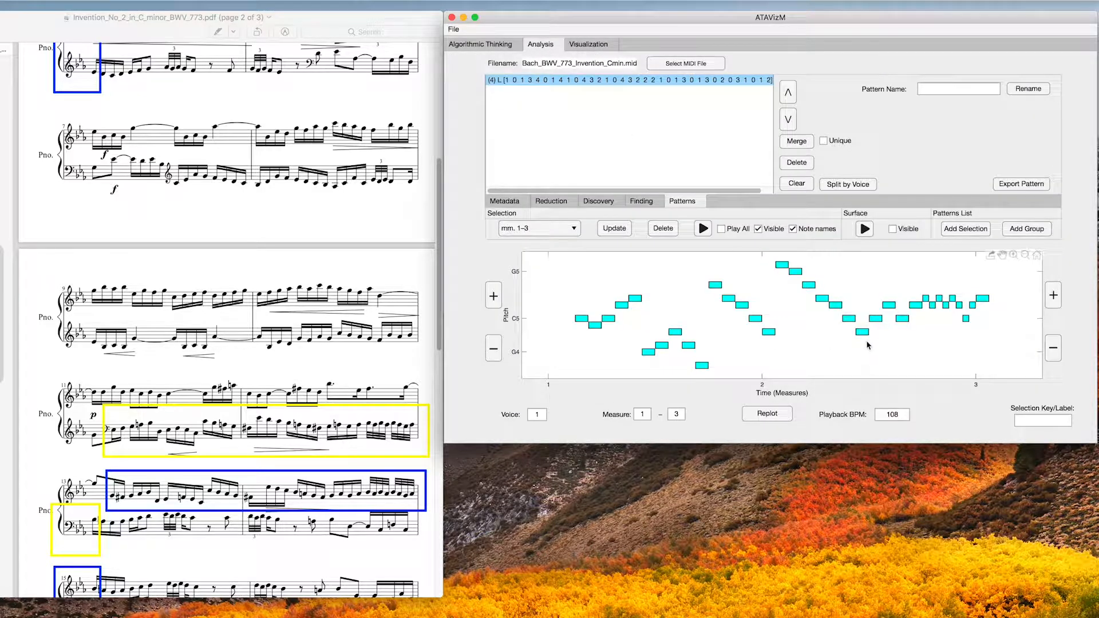
left_click(532, 416)
type("2")
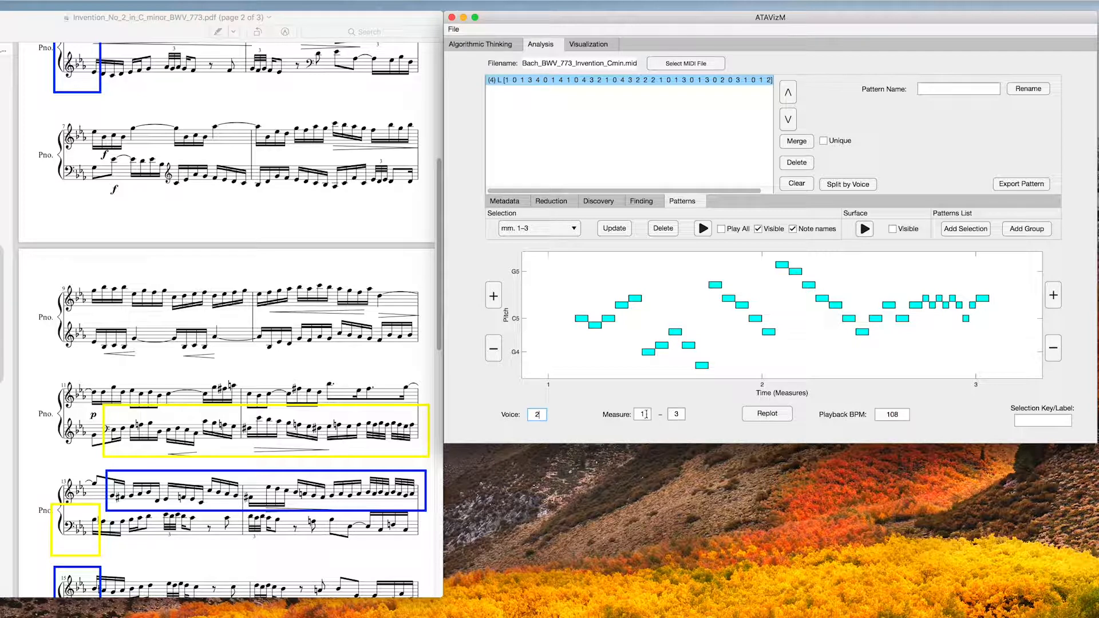
key("Tab")
type("11")
key("Tab")
type("12")
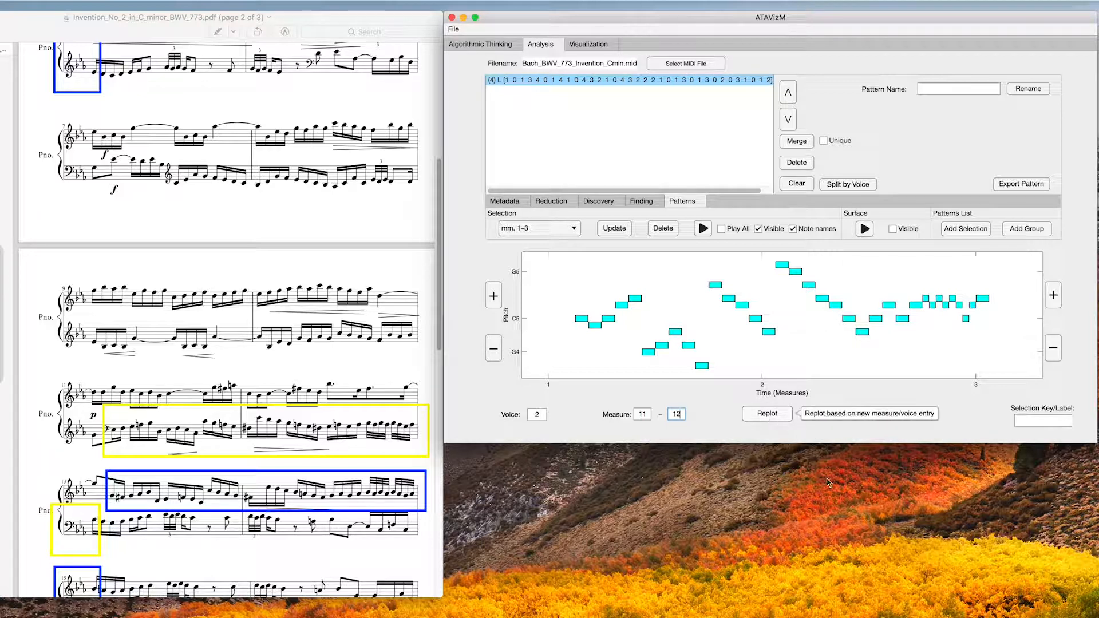
left_click(771, 414)
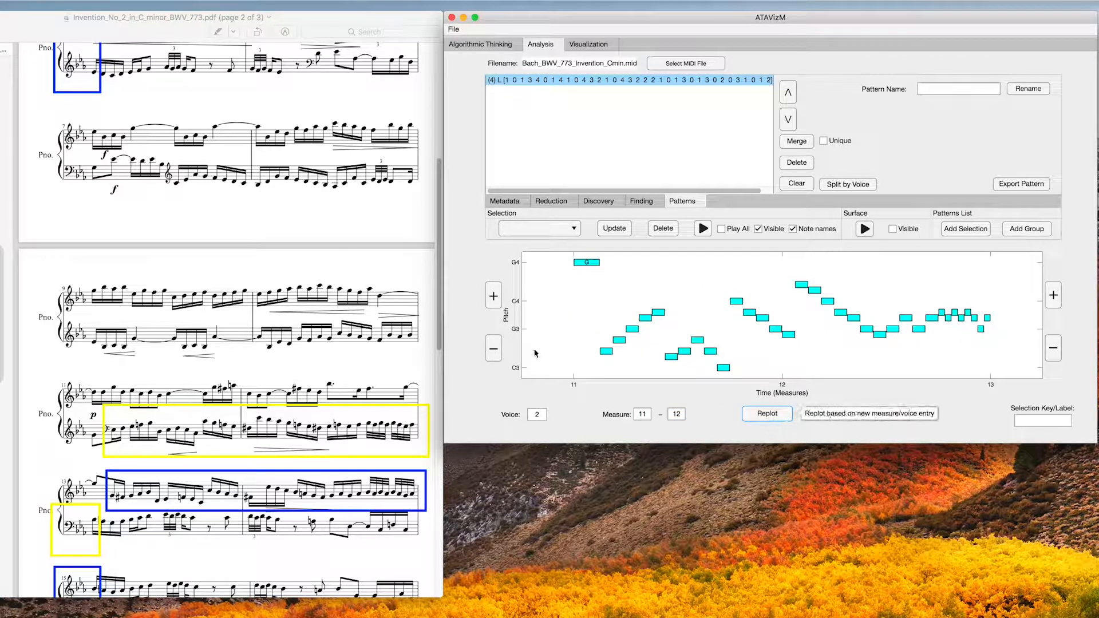
Step: Remove the first note of the voice 2 selection, extend its end by one note, and add it to the patterns list
left_click(494, 348)
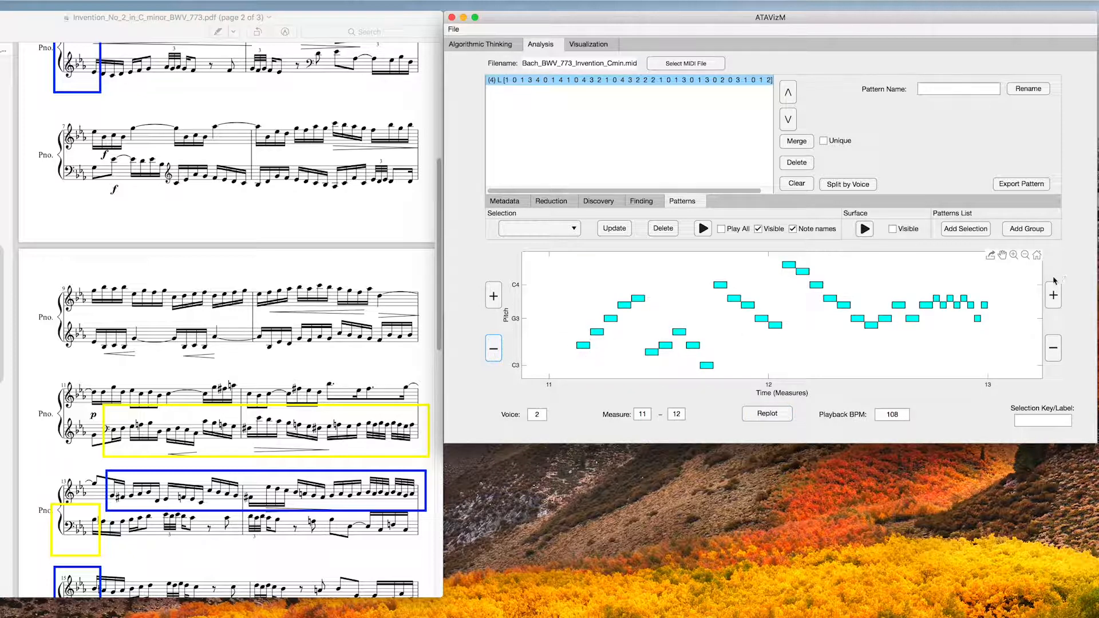
left_click(1053, 295)
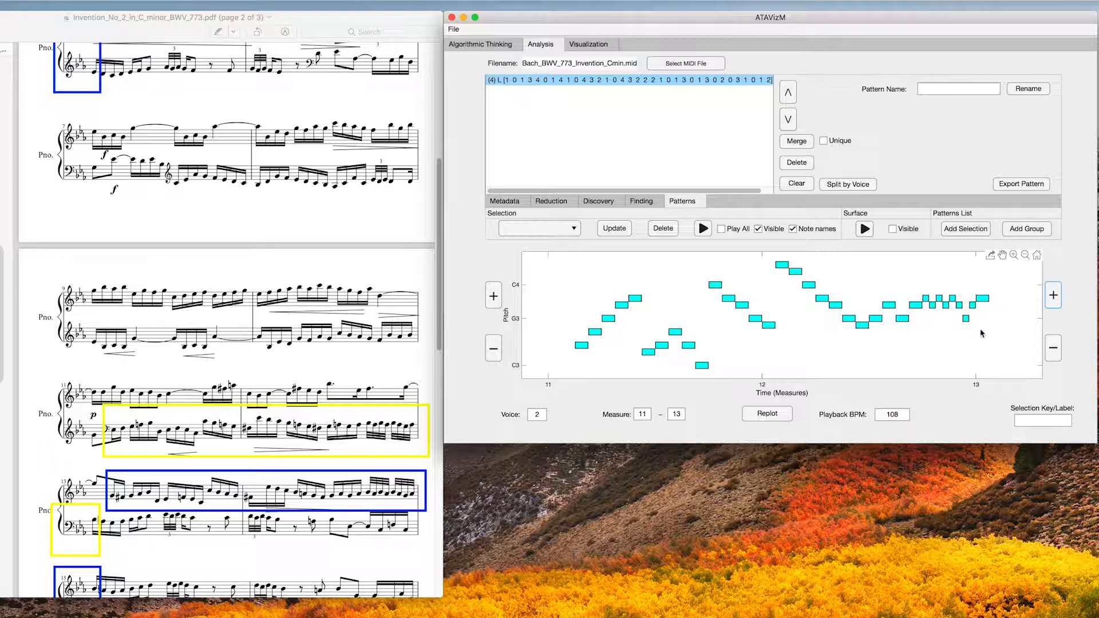
left_click(971, 231)
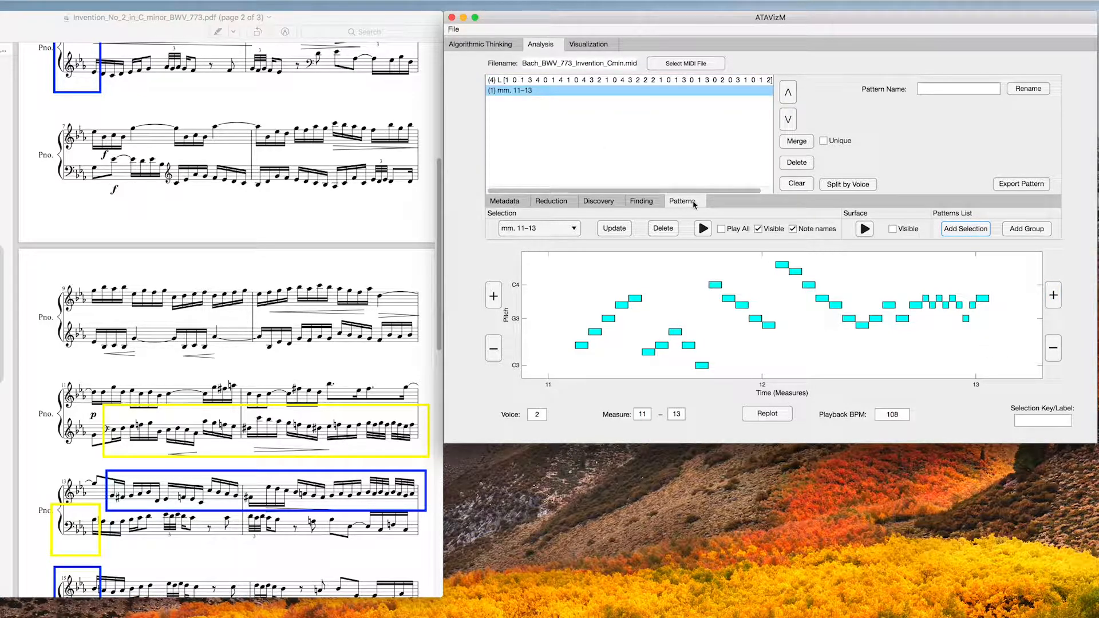
Step: Add the voice 2 passage from measures 25–27, without its first note, to the patterns list
scroll(385, 400, "down", 10)
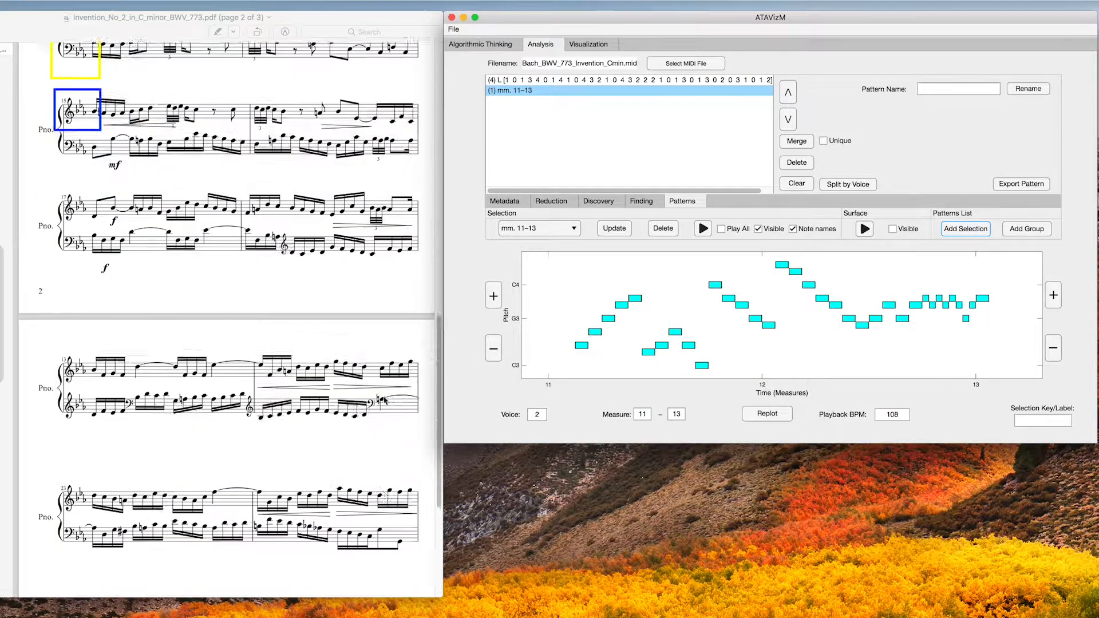
left_click(642, 413)
double_click(648, 412)
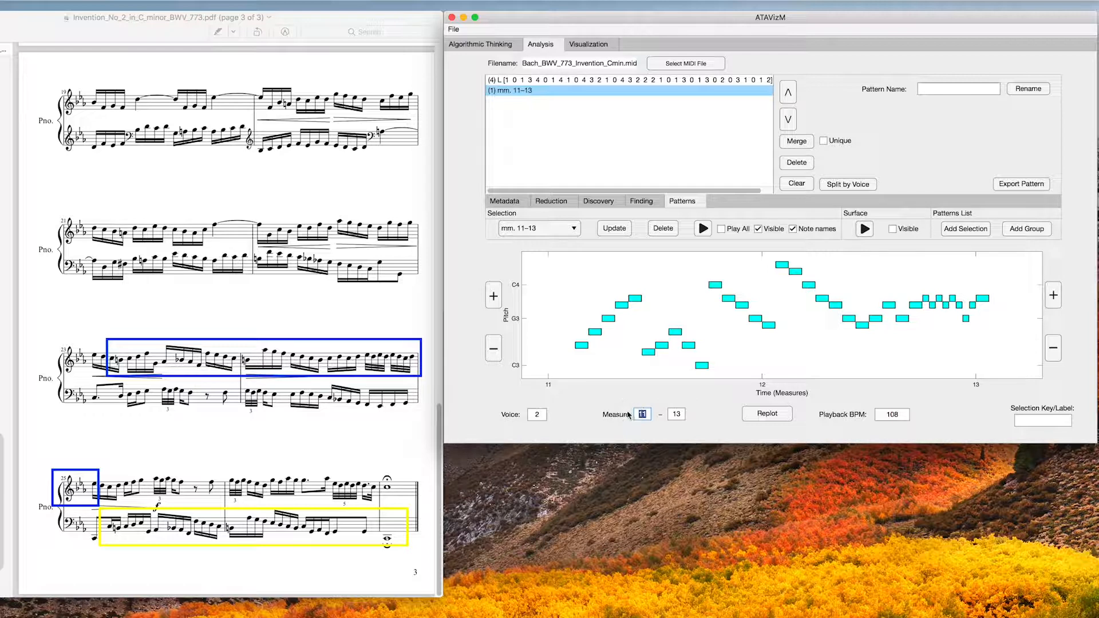
type("25")
key("Tab")
type("27")
left_click(767, 414)
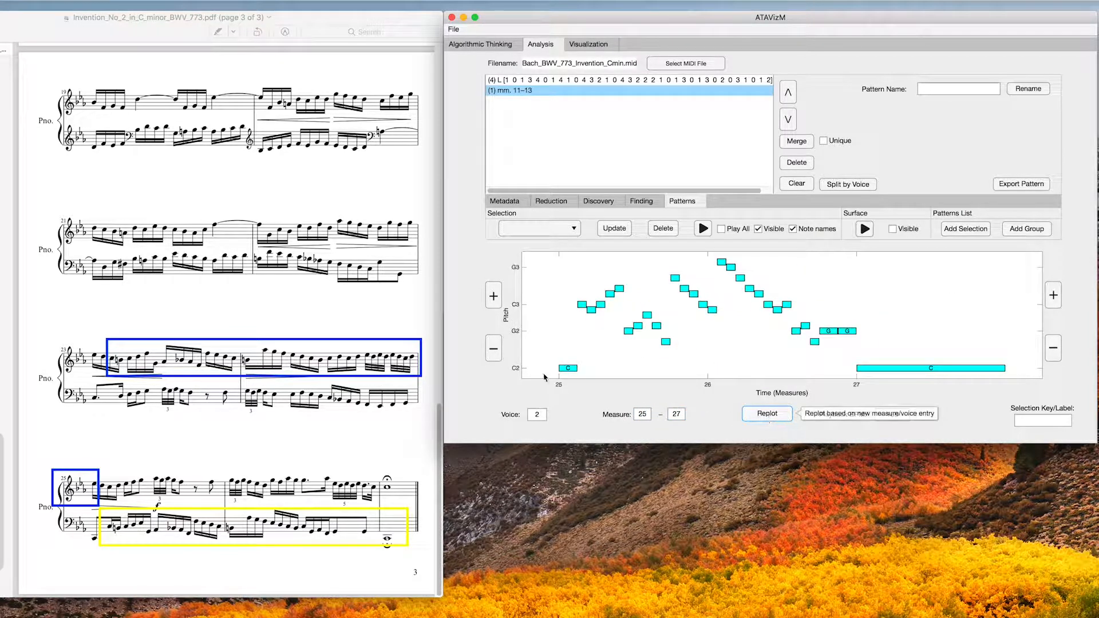
left_click(492, 351)
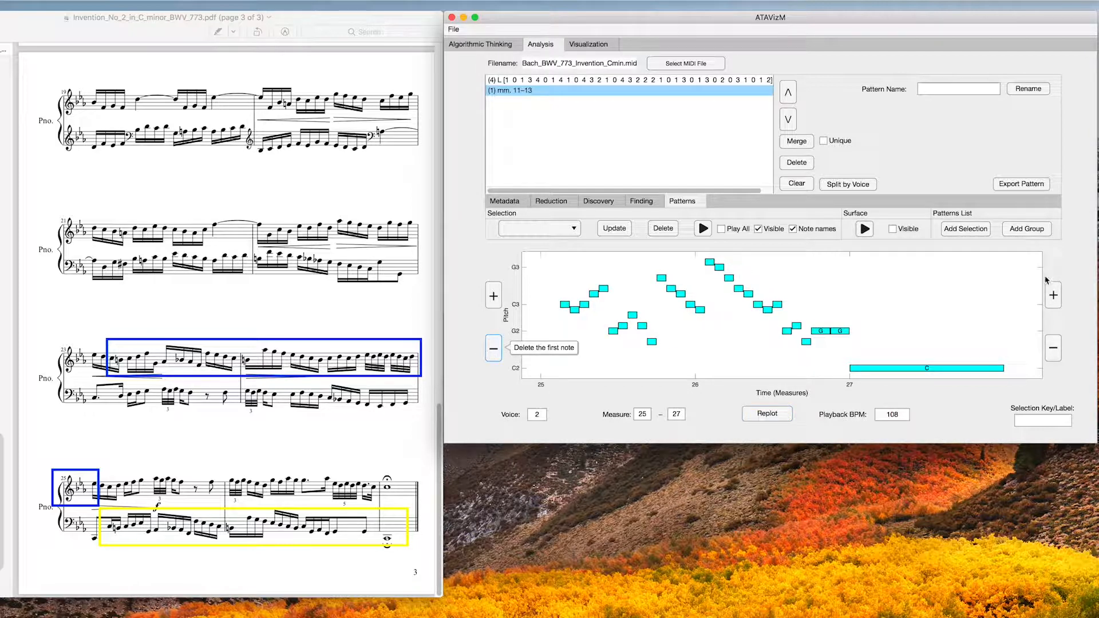
left_click(976, 230)
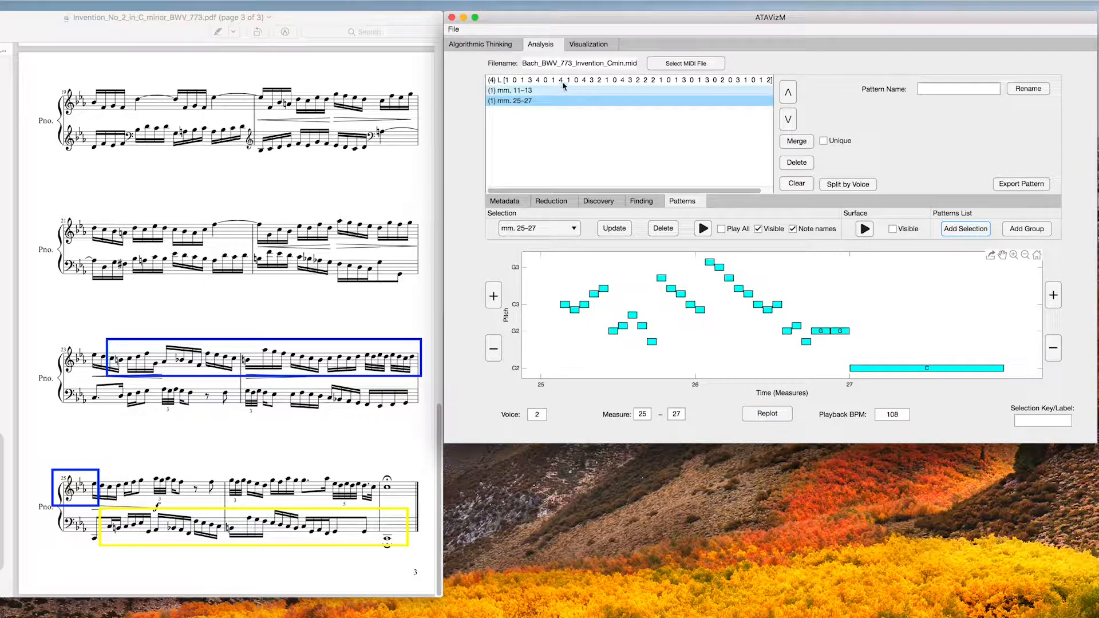
Step: Merge all listed patterns into one and rename it Theme
left_click(801, 143)
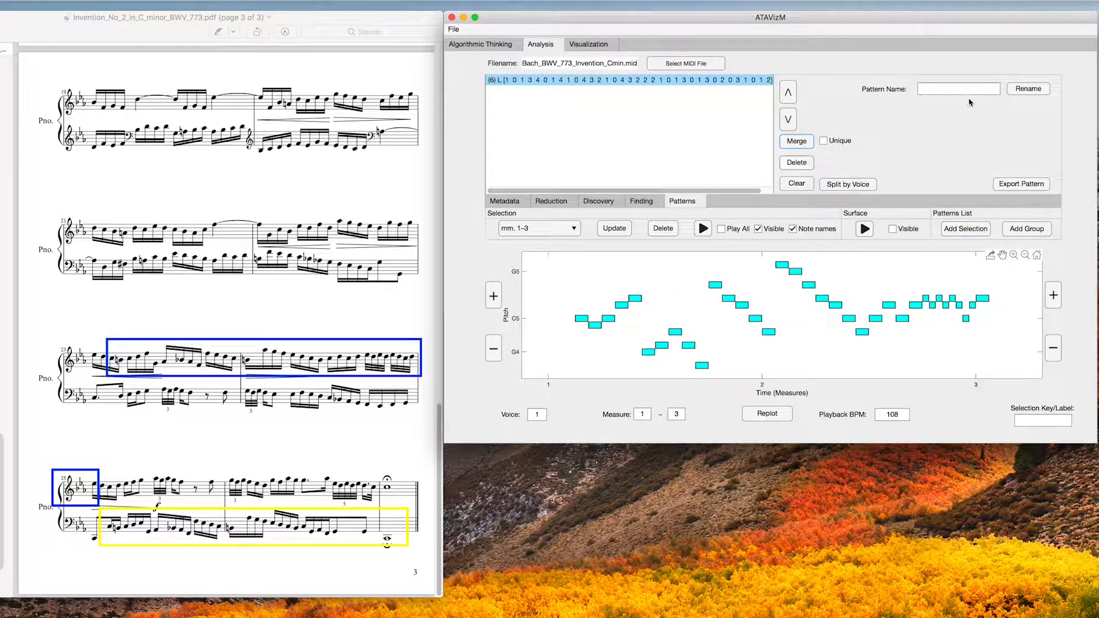
type("Themne")
key("BackSpace")
left_click(1028, 89)
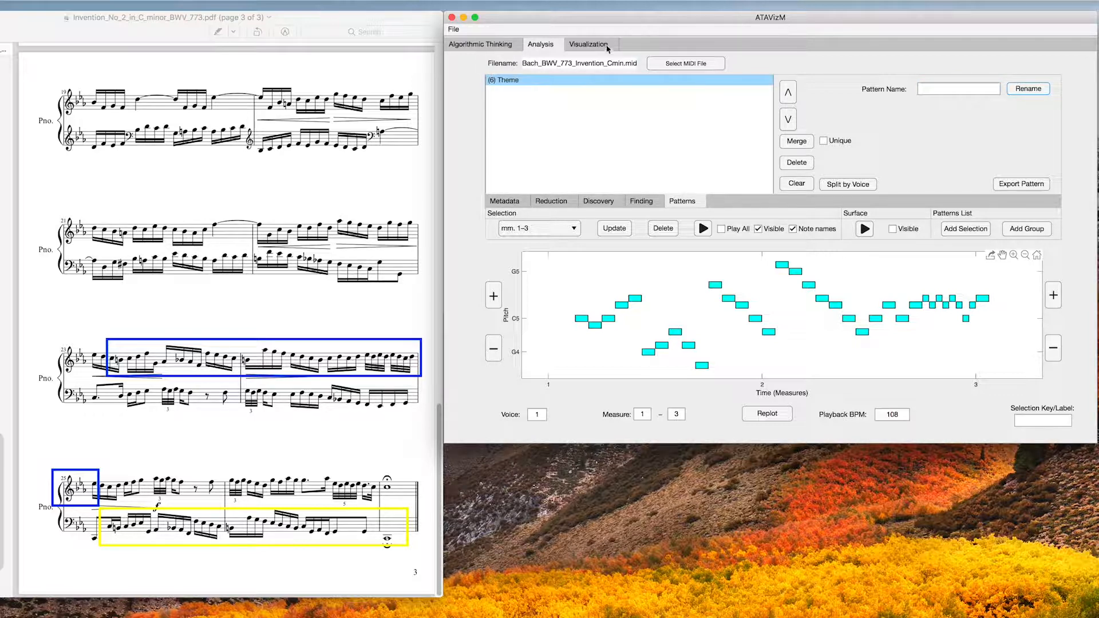
Step: Plot the Theme pattern as an arc diagram, check the key labels of its occurrences, and return to the analysis
left_click(606, 47)
left_click(697, 74)
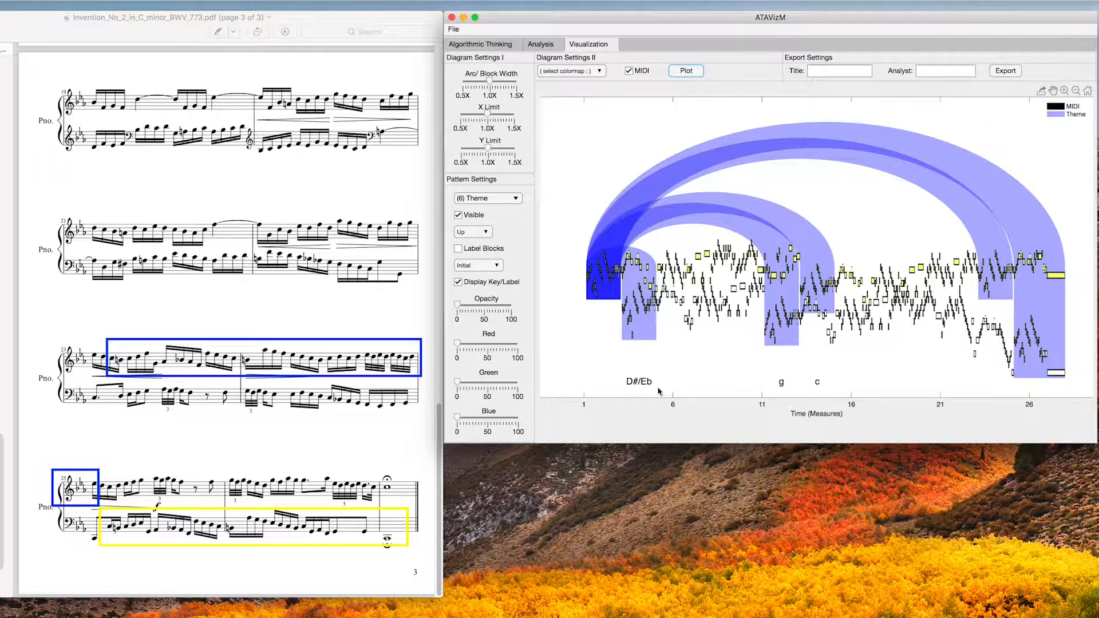
left_click(547, 44)
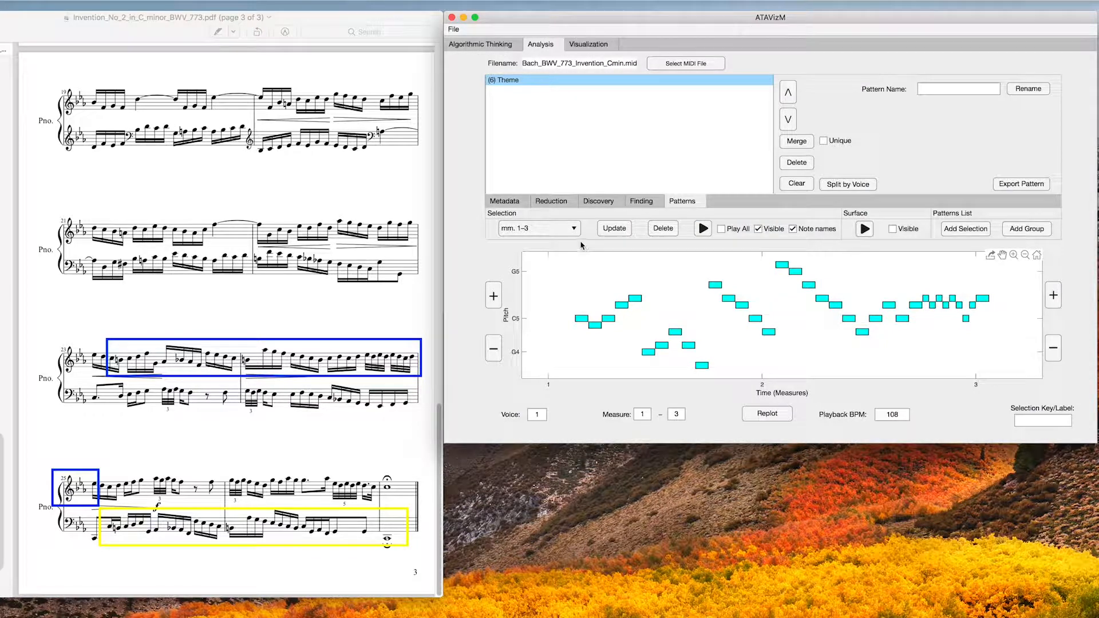
Step: Set the key label of the mm. 1–3 occurrence to c and update it
left_click(562, 234)
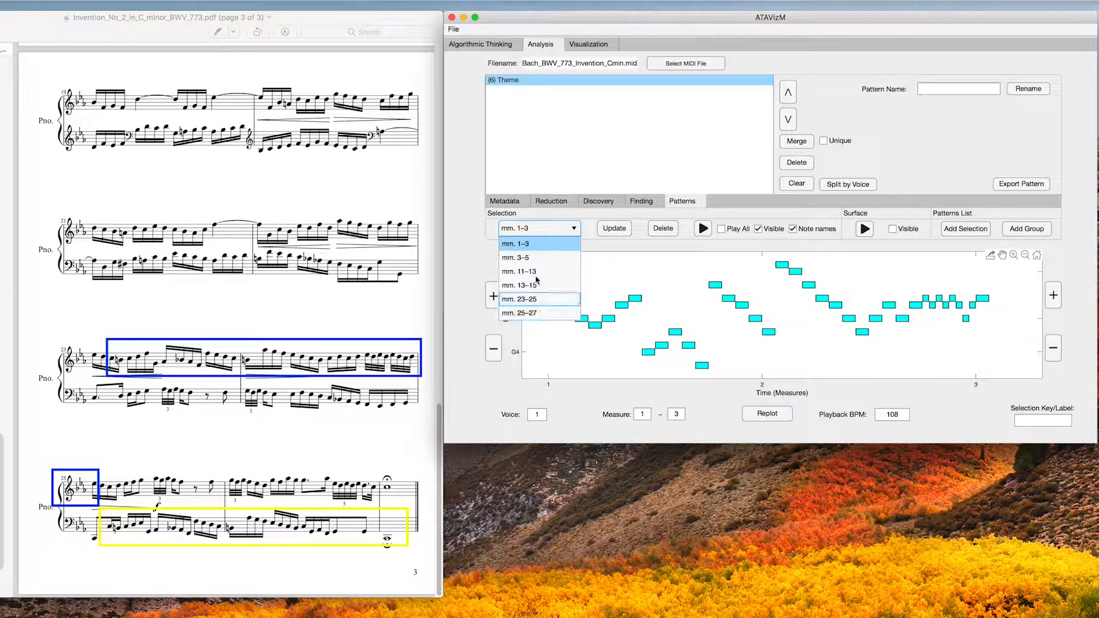
left_click(538, 245)
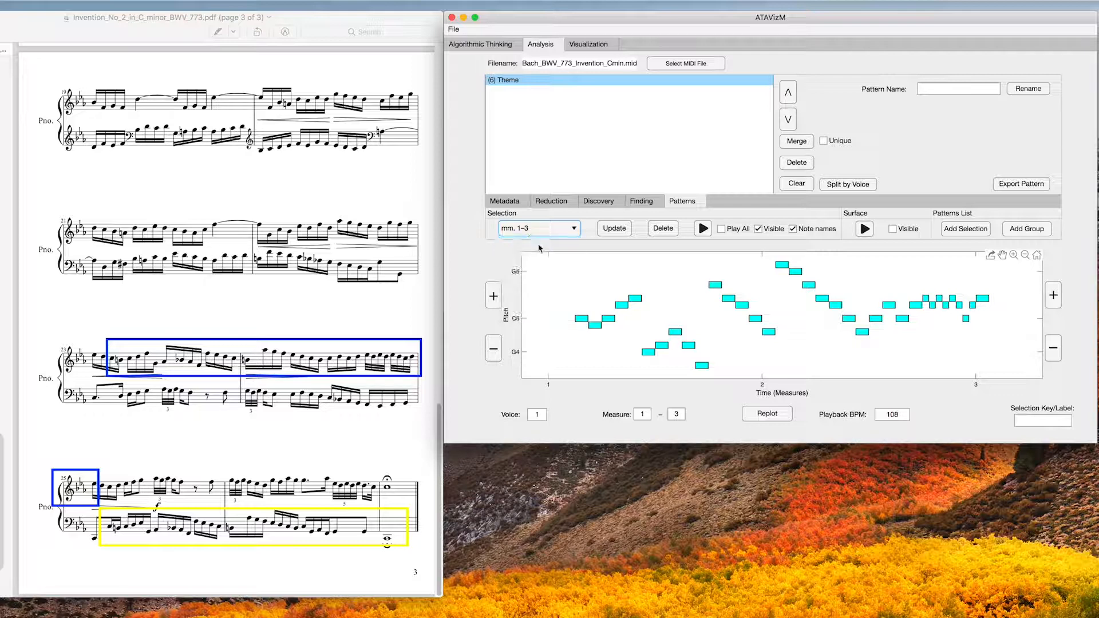
scroll(192, 240, "up", 20)
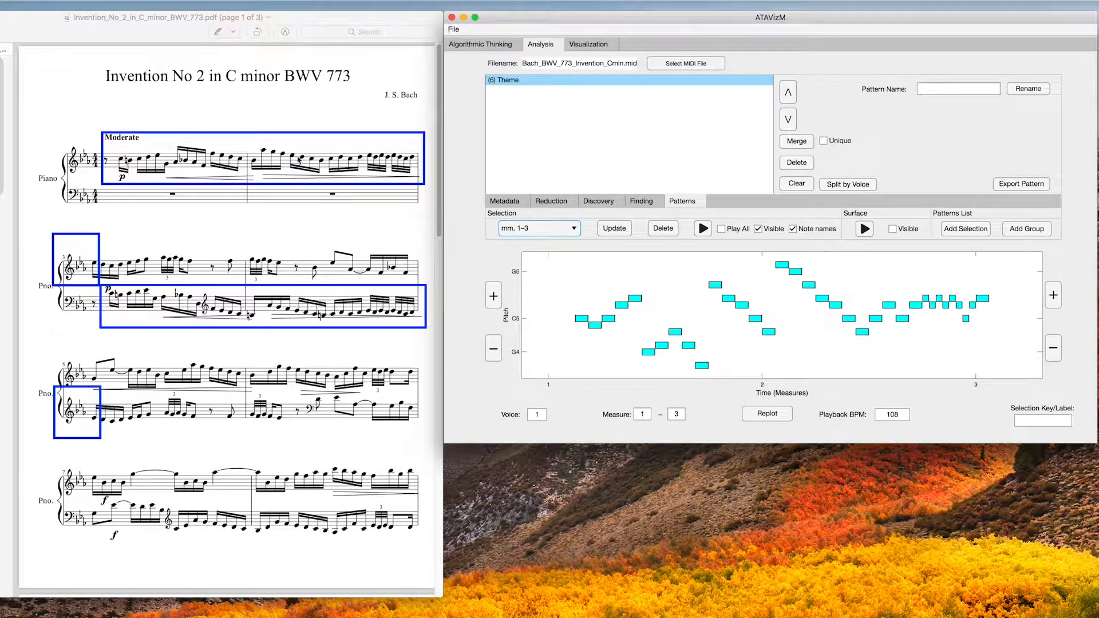
type("c")
left_click(614, 228)
Step: Change the key label of the mm. 3–5 occurrence to c and update it
left_click(527, 228)
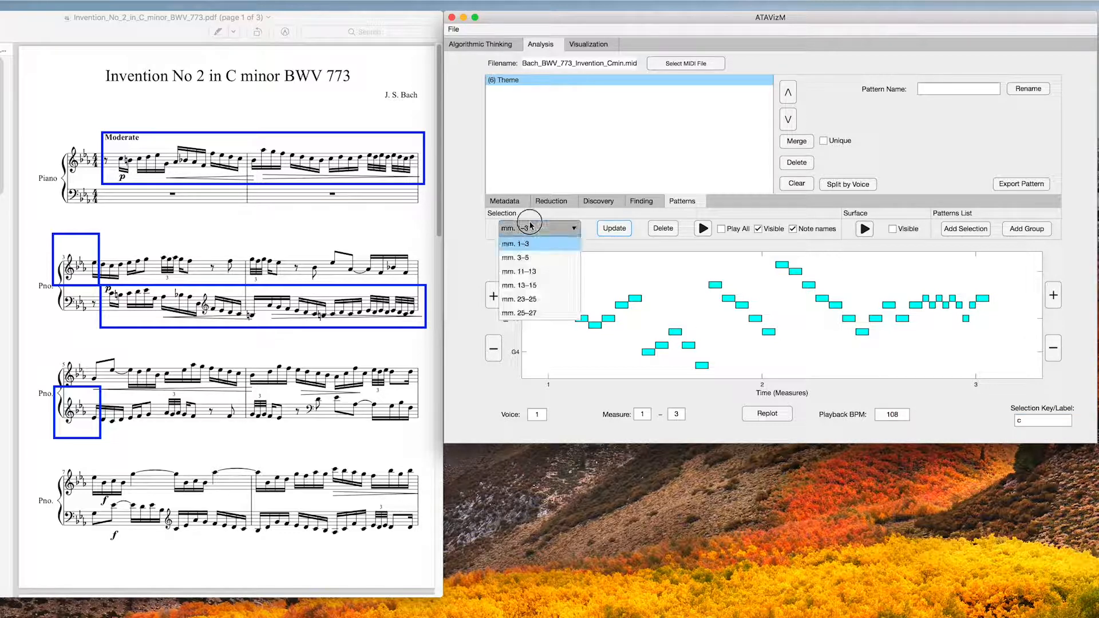
left_click(532, 260)
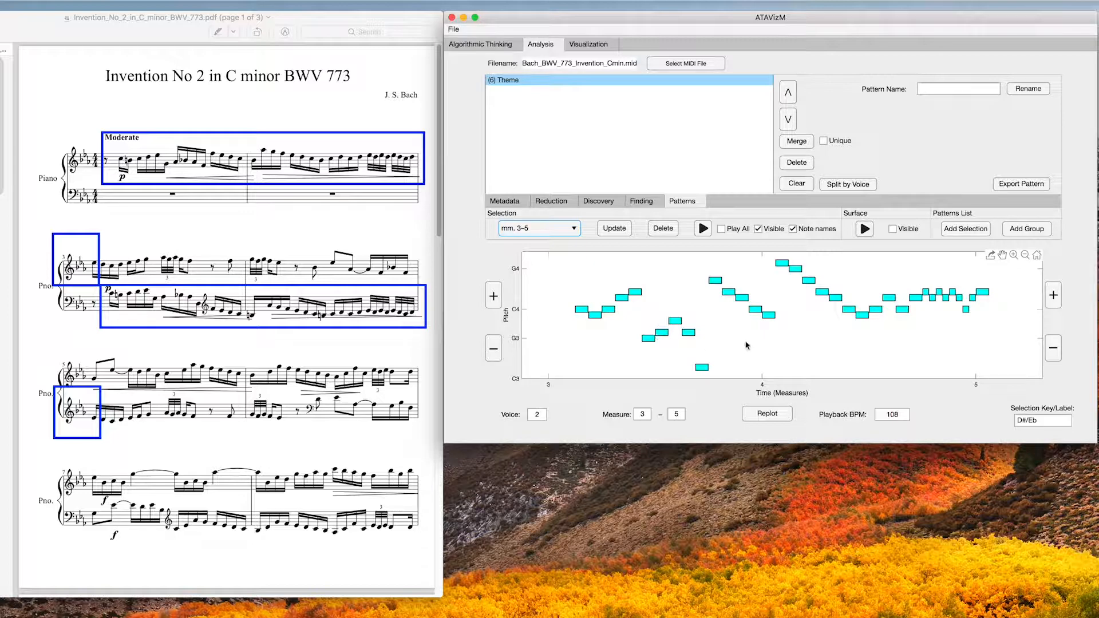
left_click(1040, 422)
type("c")
left_click(614, 227)
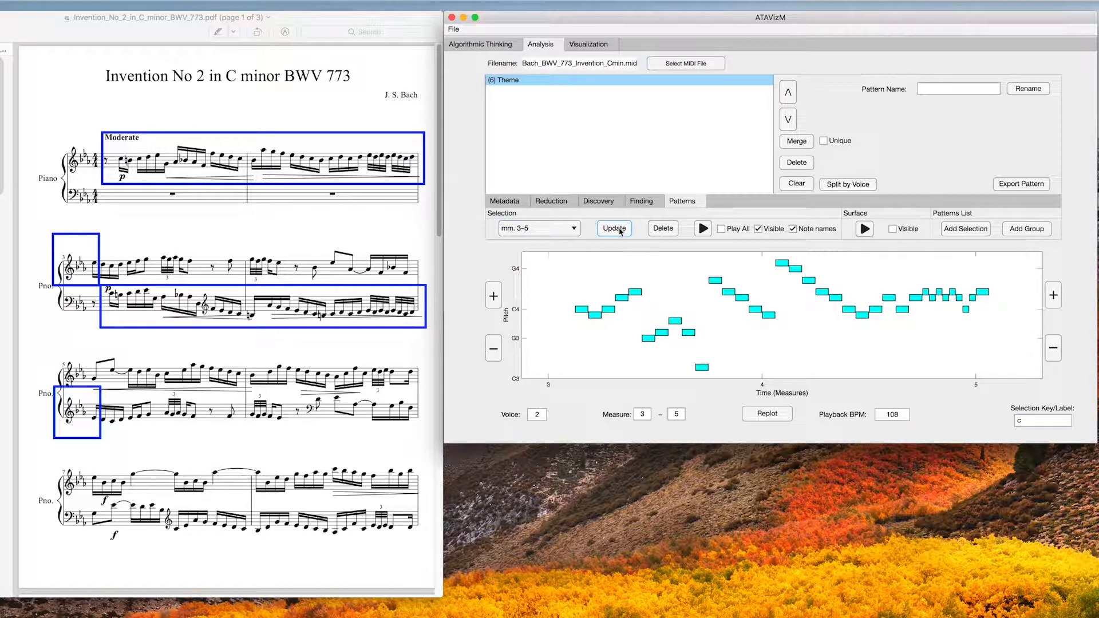
Step: Show the mm. 11–13 occurrence and check its key label against the marked passages in the score
left_click(558, 229)
left_click(547, 273)
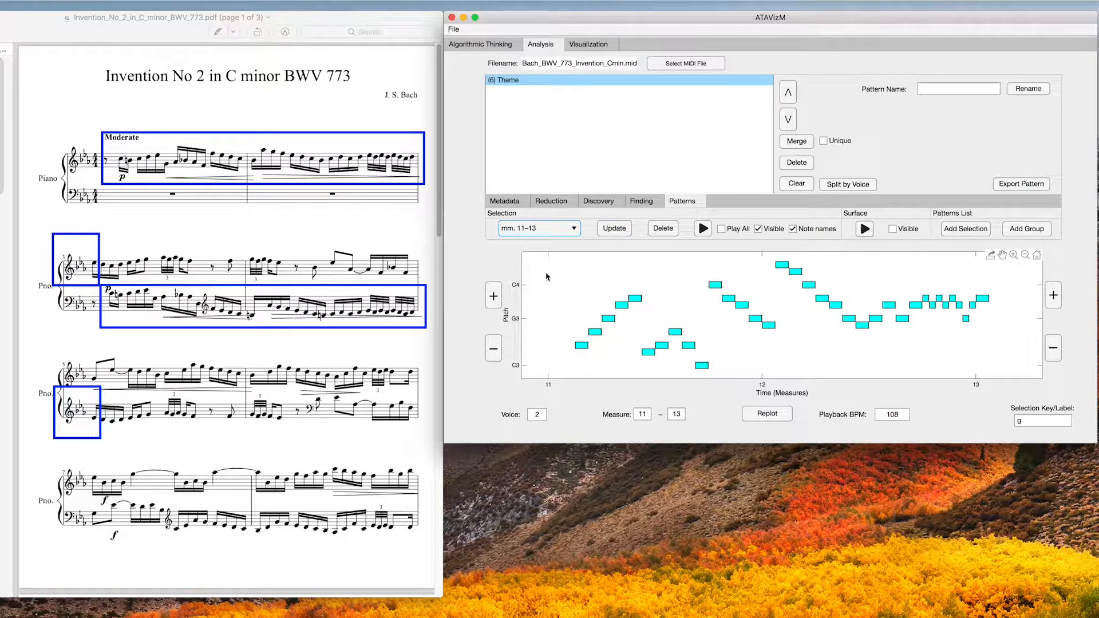
scroll(267, 393, "down", 10)
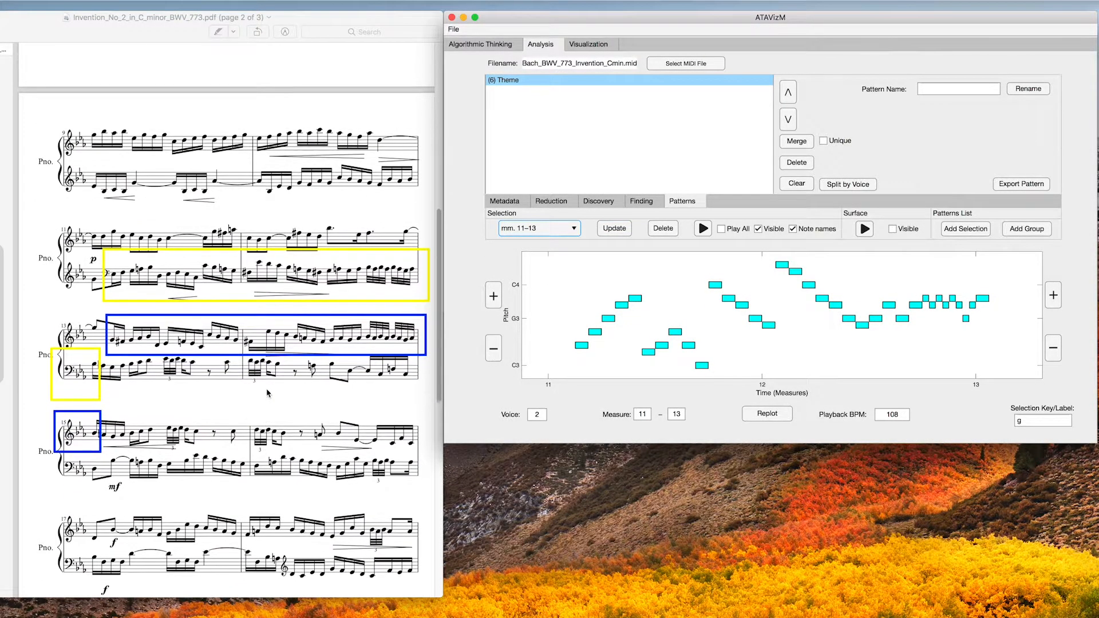
scroll(164, 267, "up", 10)
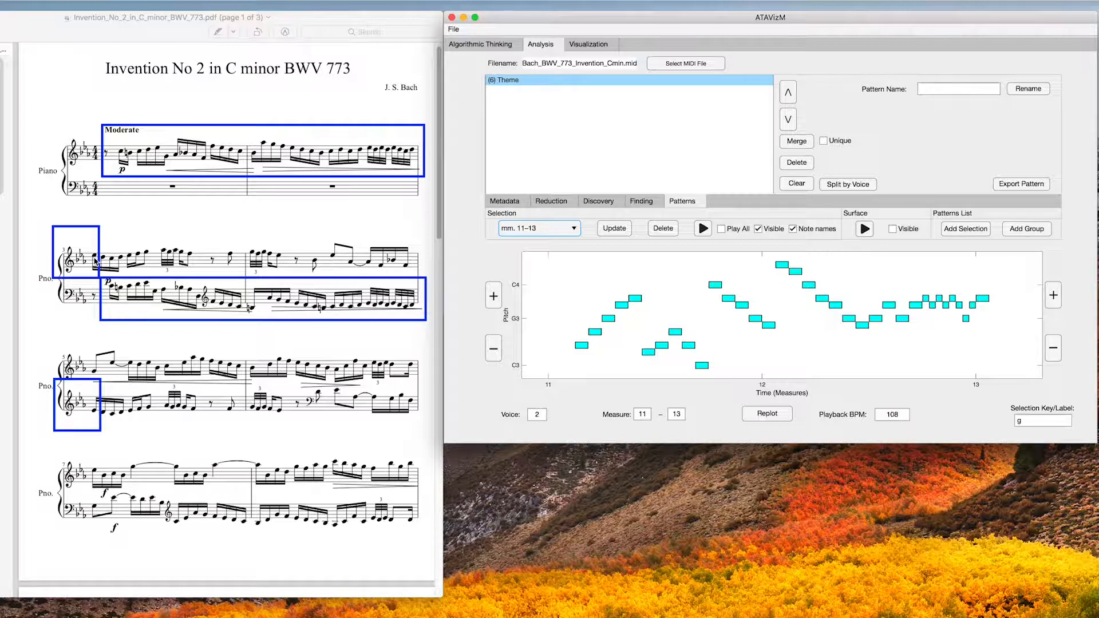
scroll(95, 262, "down", 10)
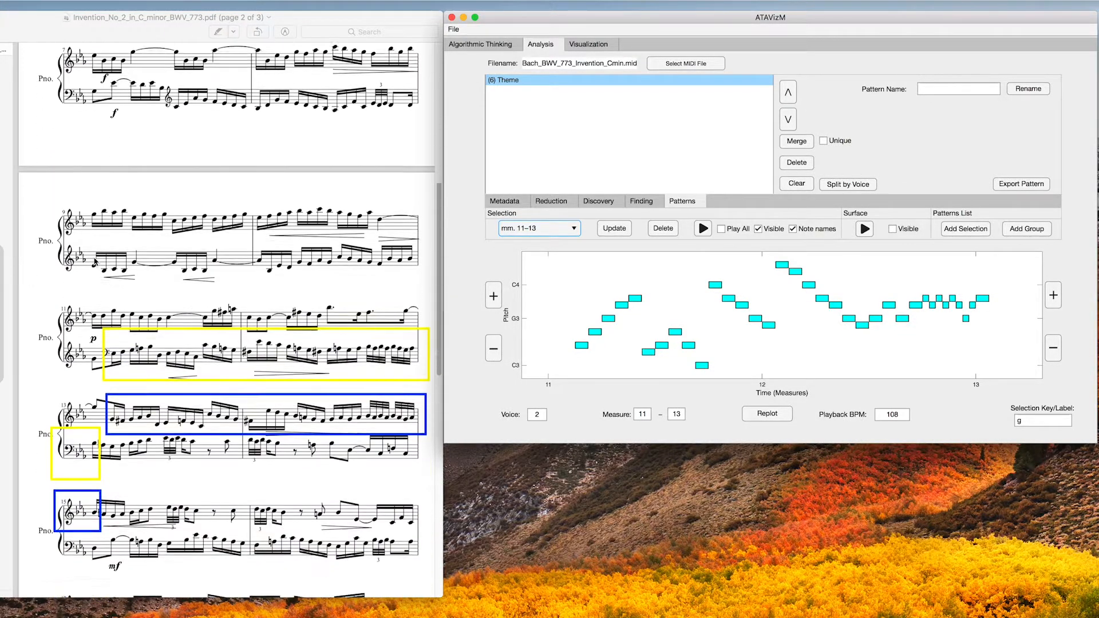
scroll(95, 261, "down", 2)
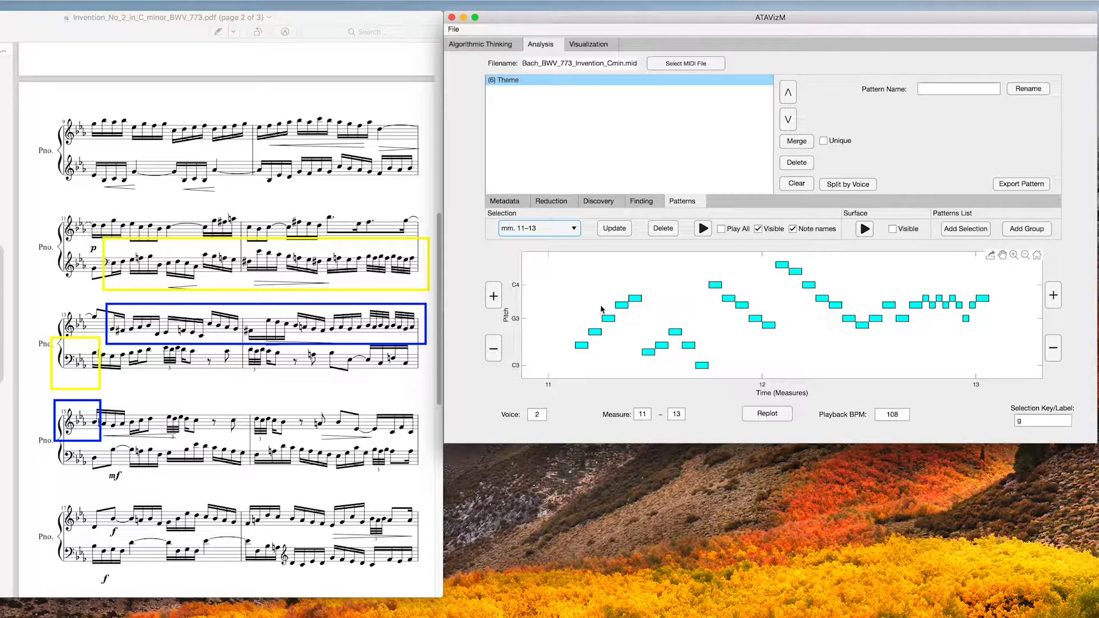
Step: Change the key label of the mm. 13–15 occurrence to g
left_click(558, 228)
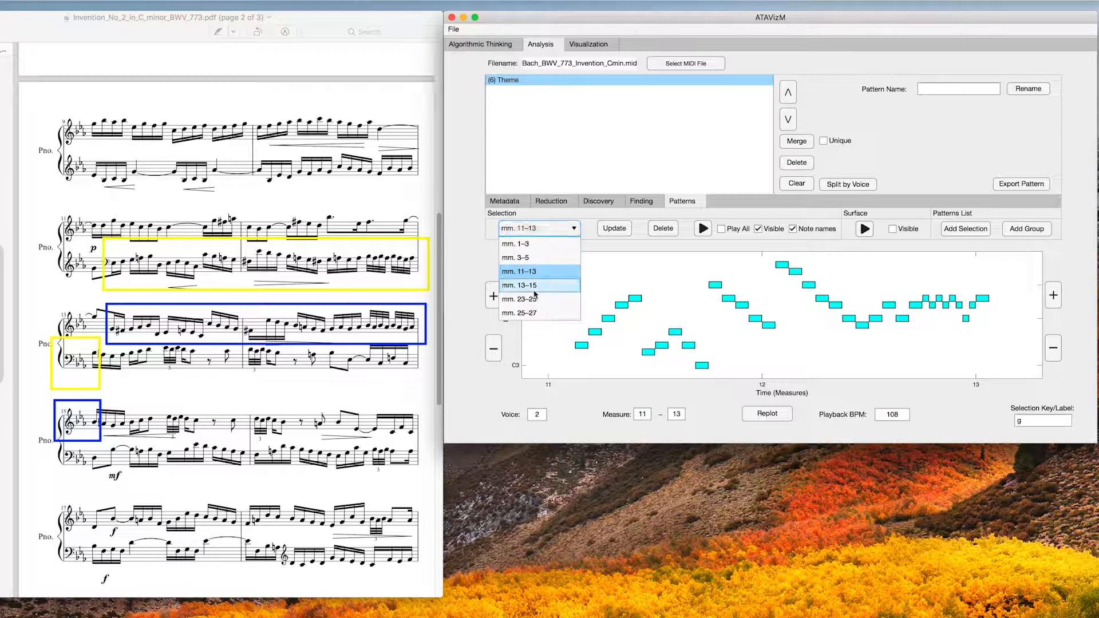
left_click(547, 267)
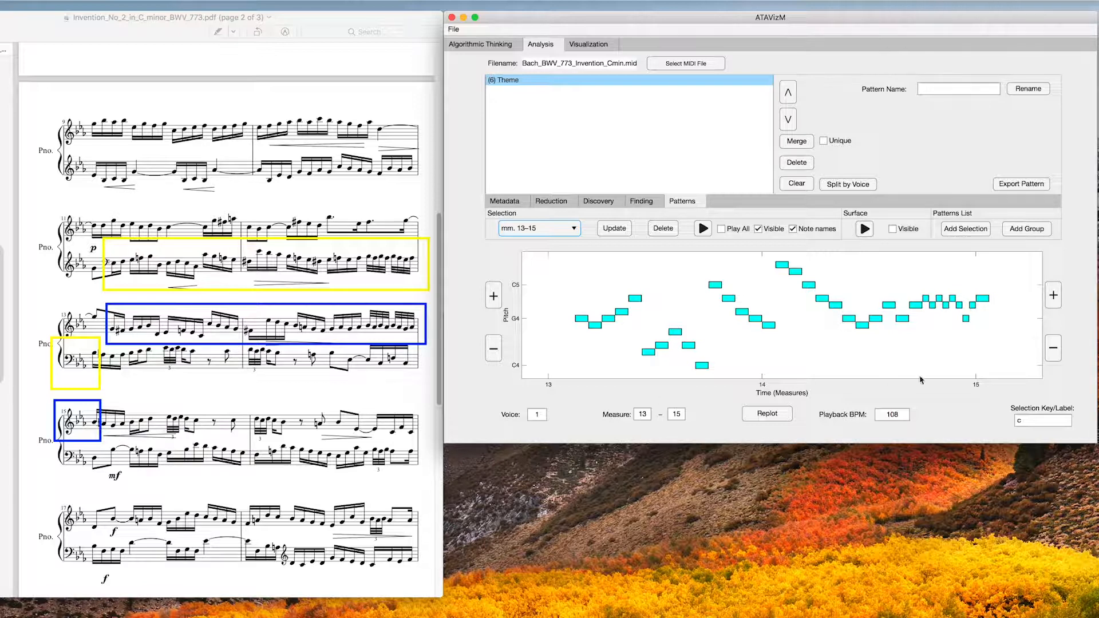
left_click(1024, 421)
Step: Find the mm. 23–25 occurrence in the score and set its key label to c
left_click(544, 229)
left_click(526, 299)
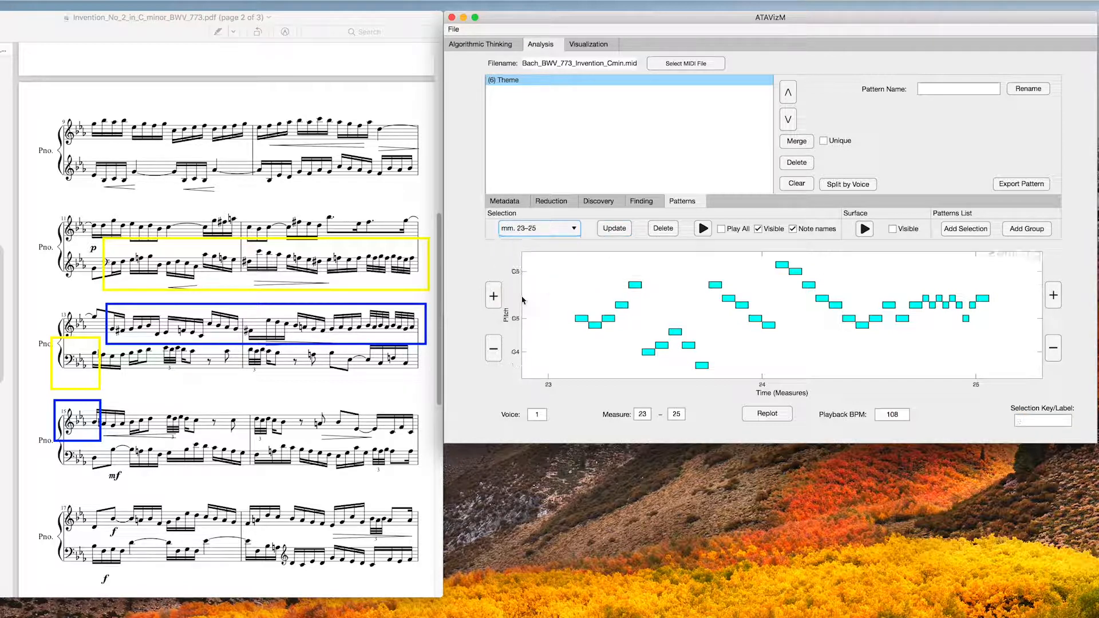
scroll(332, 355, "down", 10)
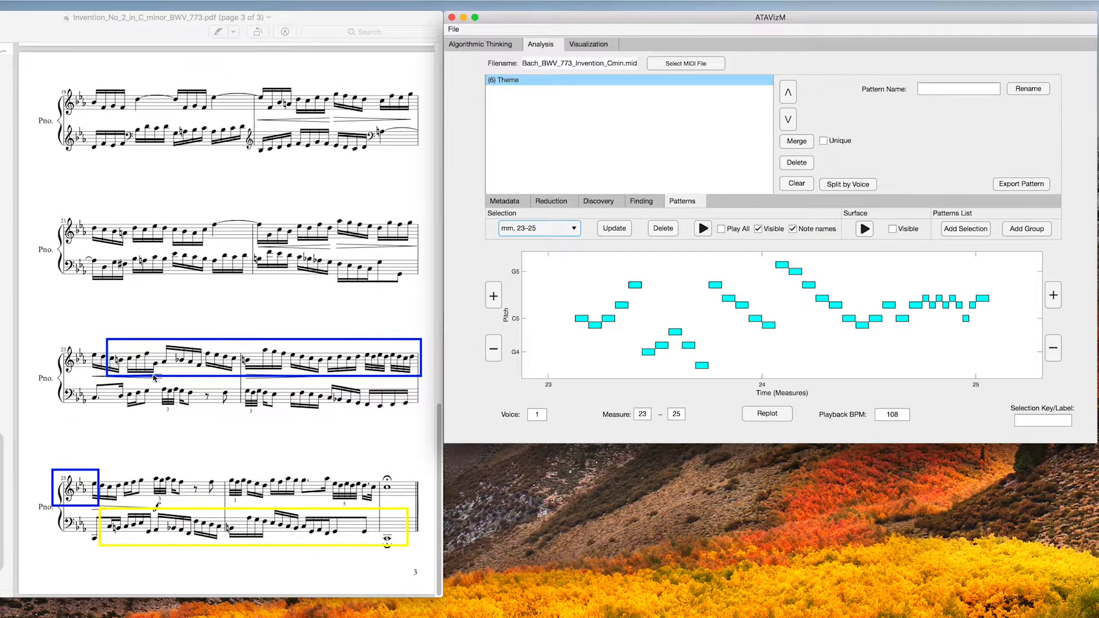
left_click(1042, 421)
type("c")
Step: Set the key label of the mm. 25–27 occurrence to c and replot the arc diagram
left_click(538, 228)
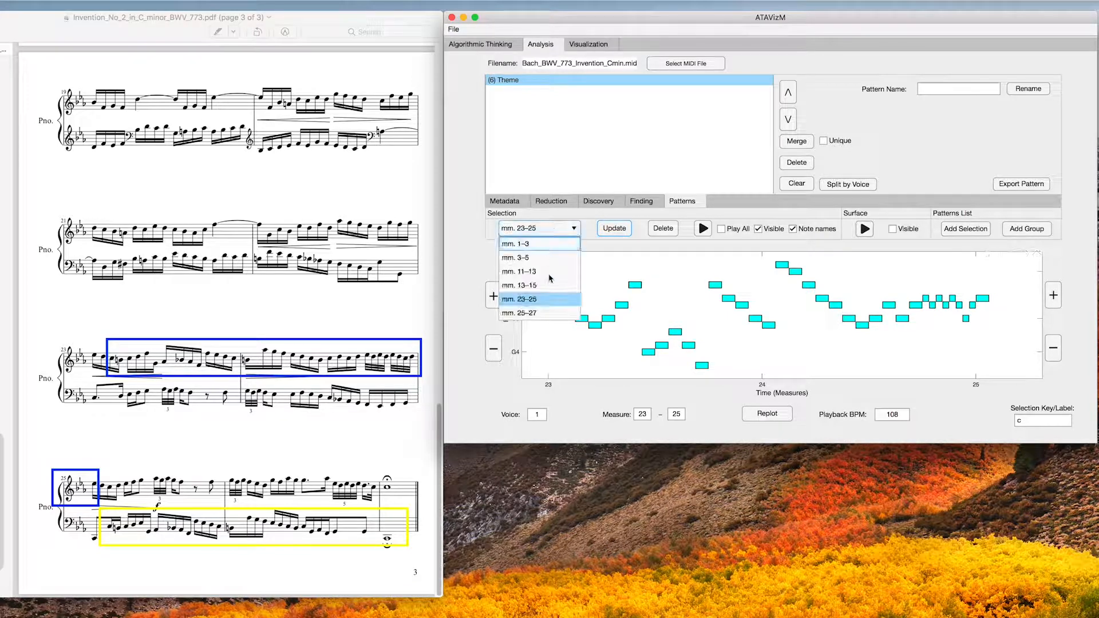
left_click(540, 314)
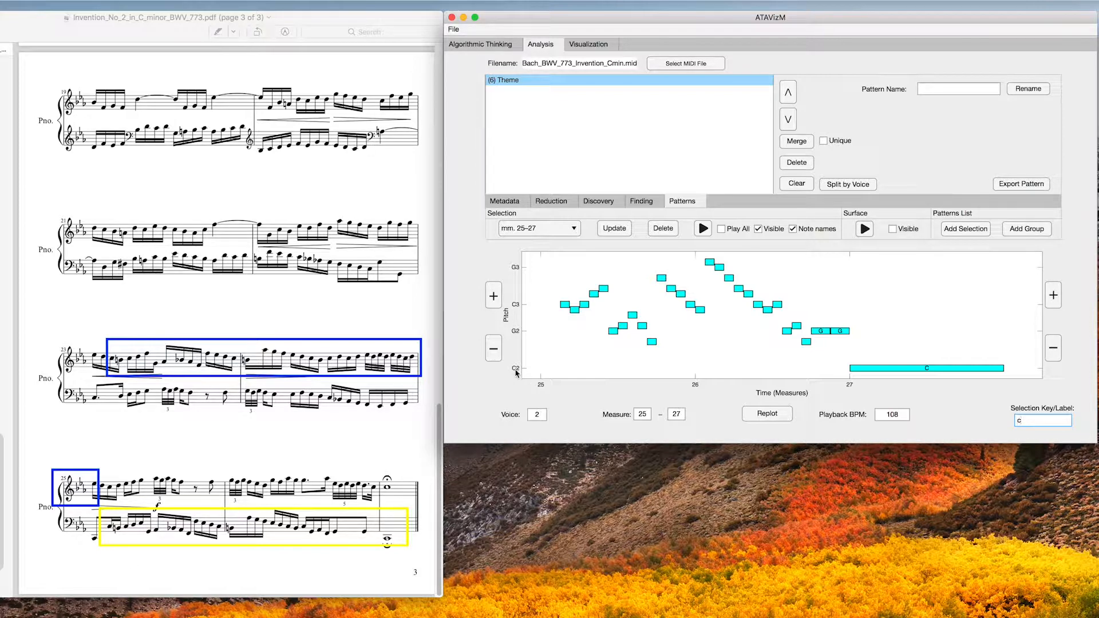
left_click(615, 229)
left_click(598, 46)
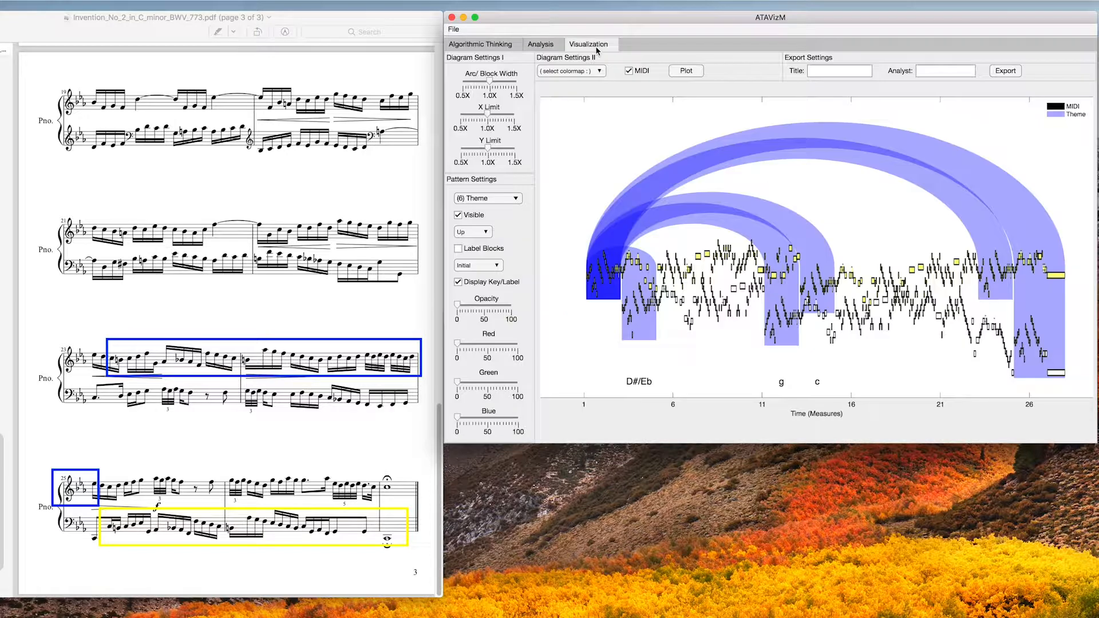
left_click(686, 71)
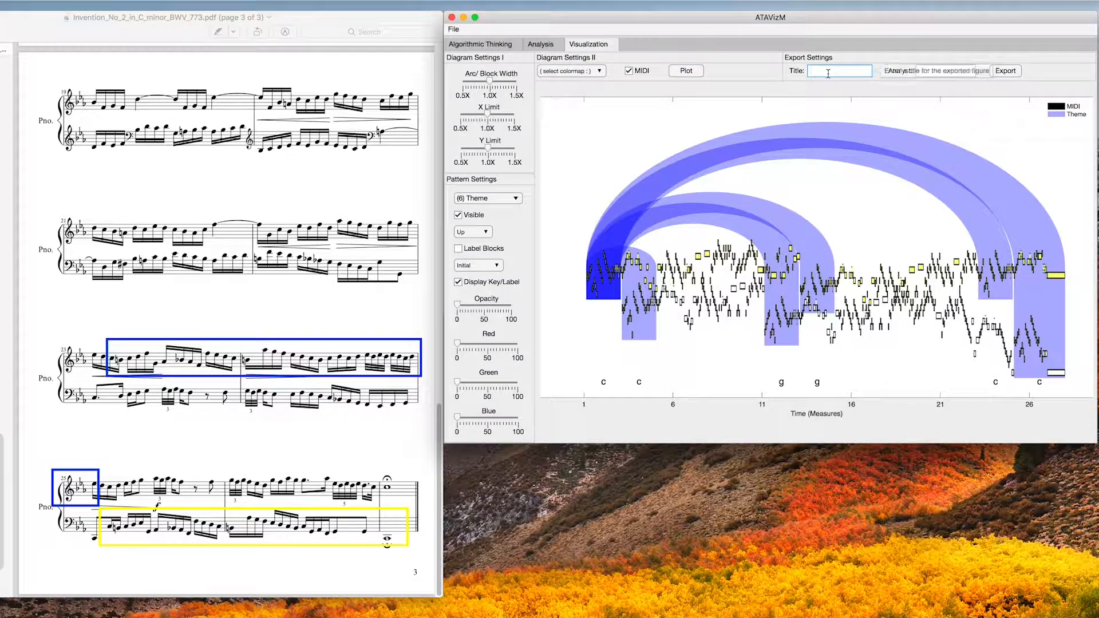
Step: Export the arc diagram to a figure titled "Invention in C minor by J. S. Bach"
type("n a")
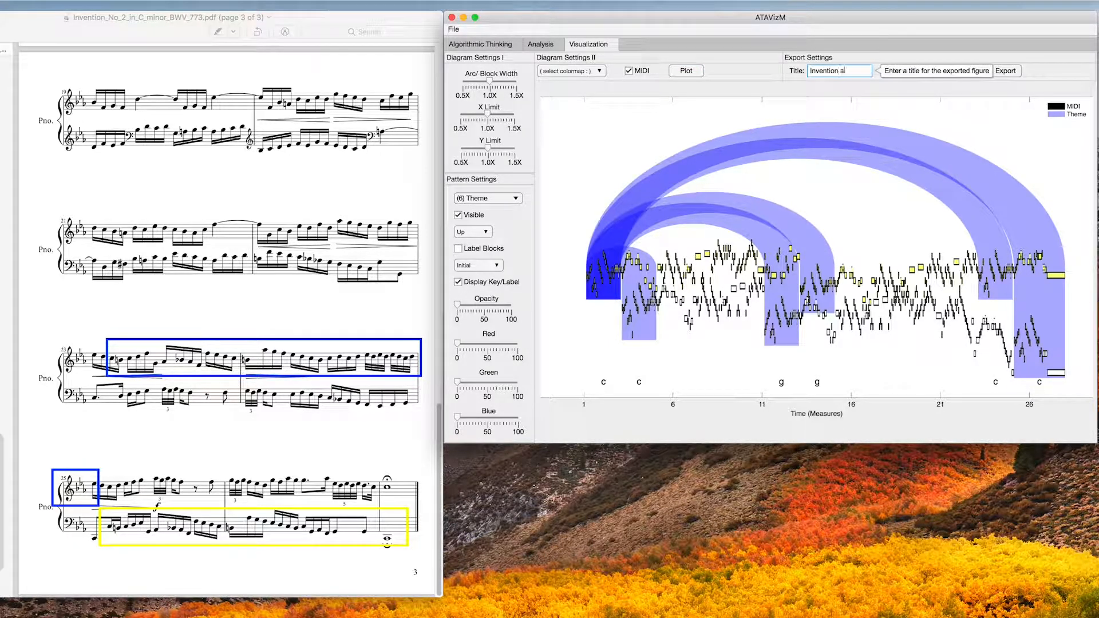
type("nd in C minor by J. S")
type(". Bach")
key("Return")
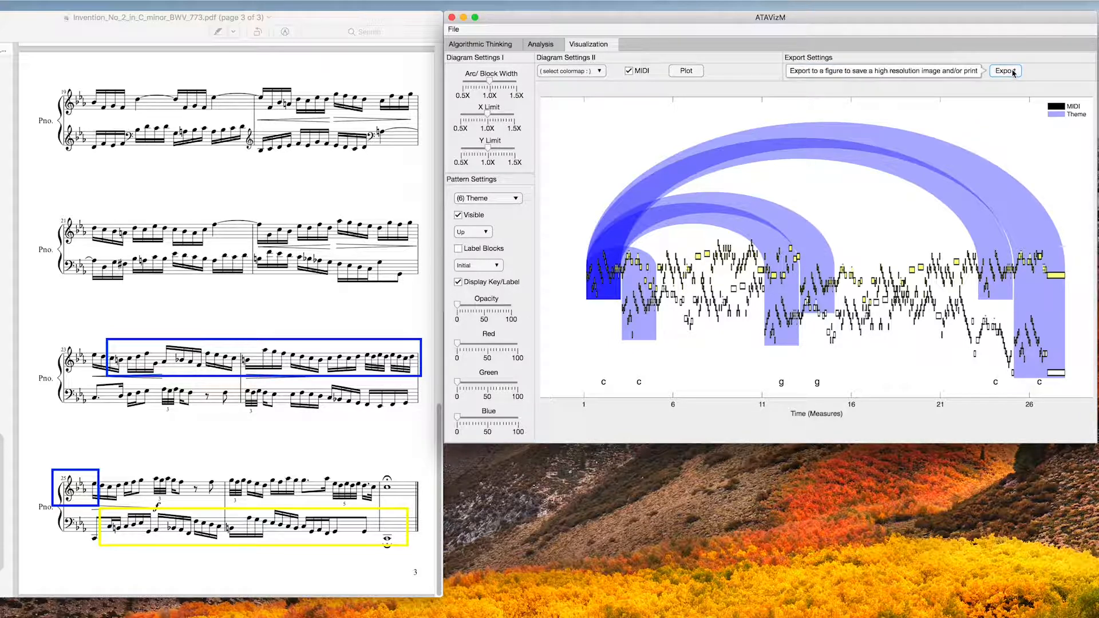
left_click(1013, 72)
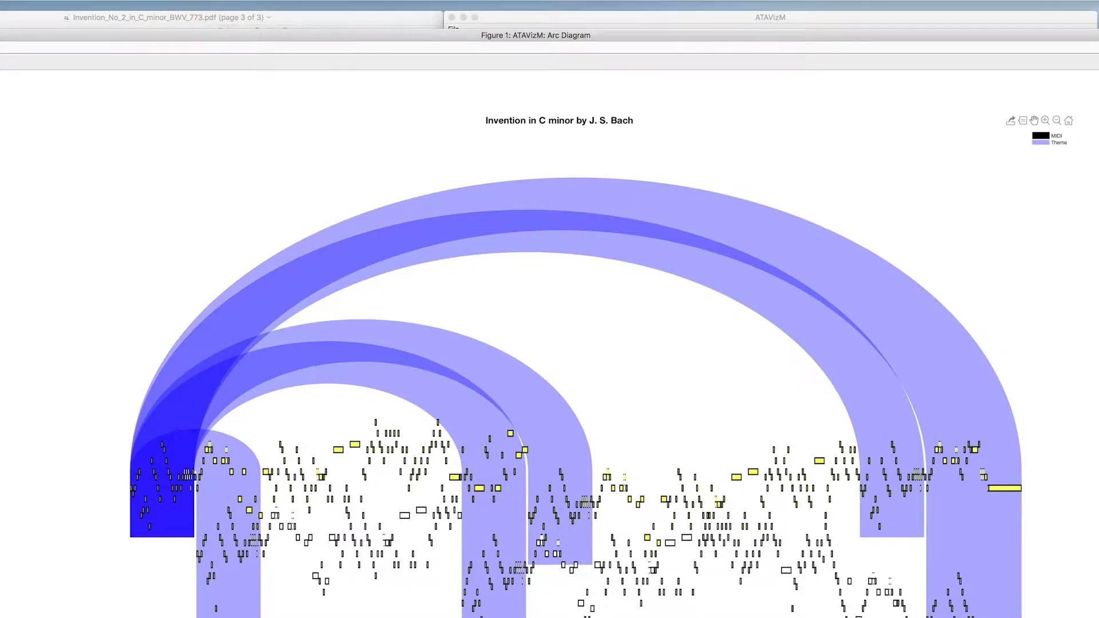
Step: Save the figure to the Desktop as Invention_Cm_Analysis in TIFF no compression format and move its window aside
key("super+s")
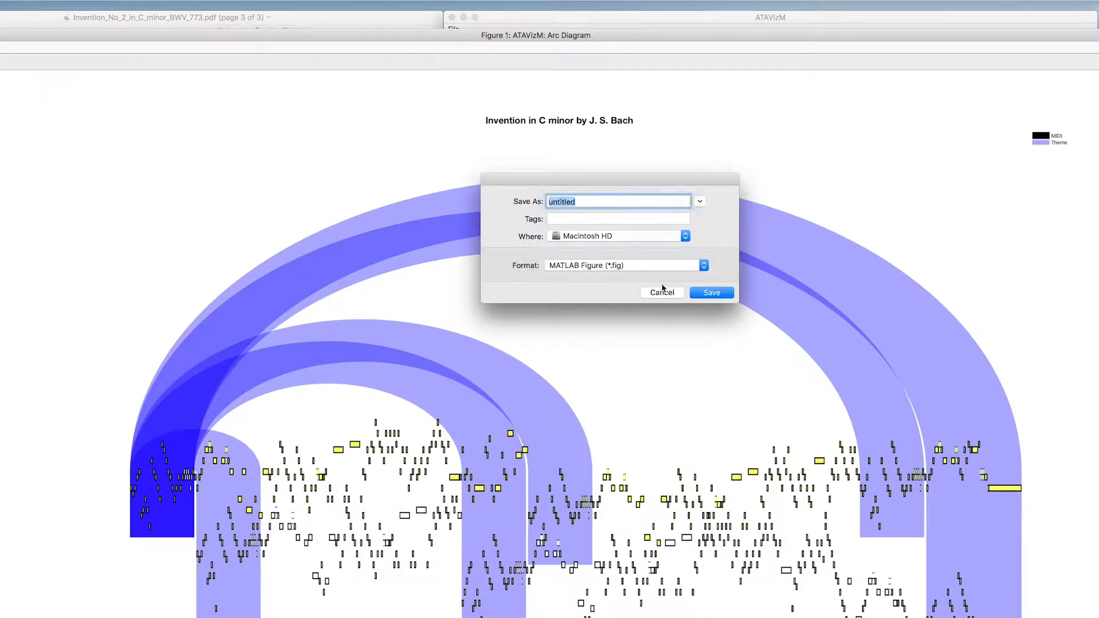
left_click(632, 270)
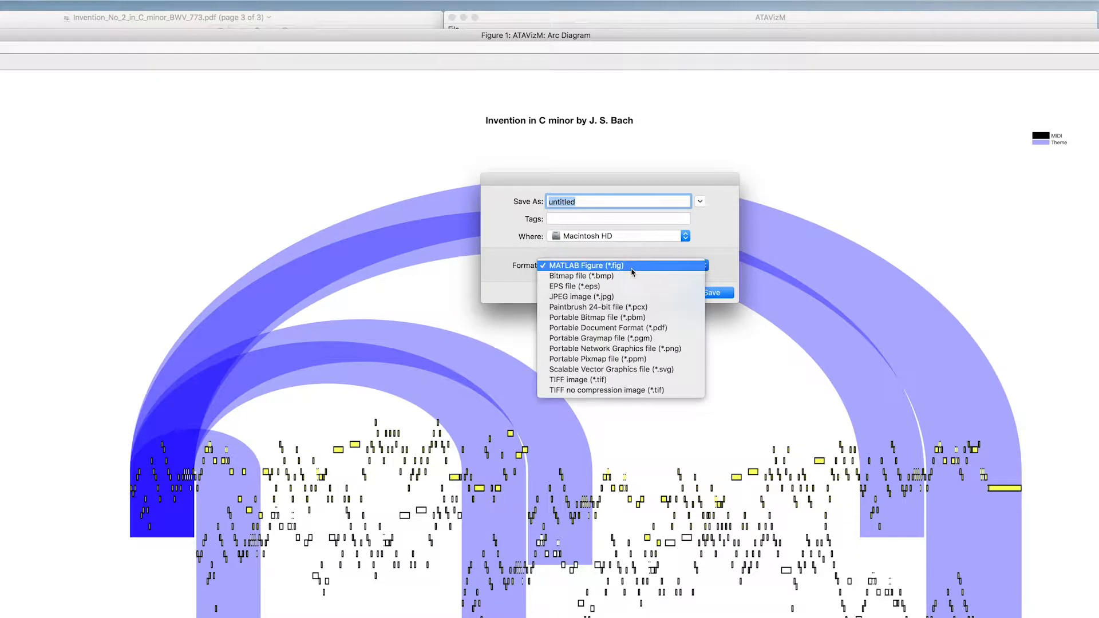
left_click(602, 392)
left_click(601, 237)
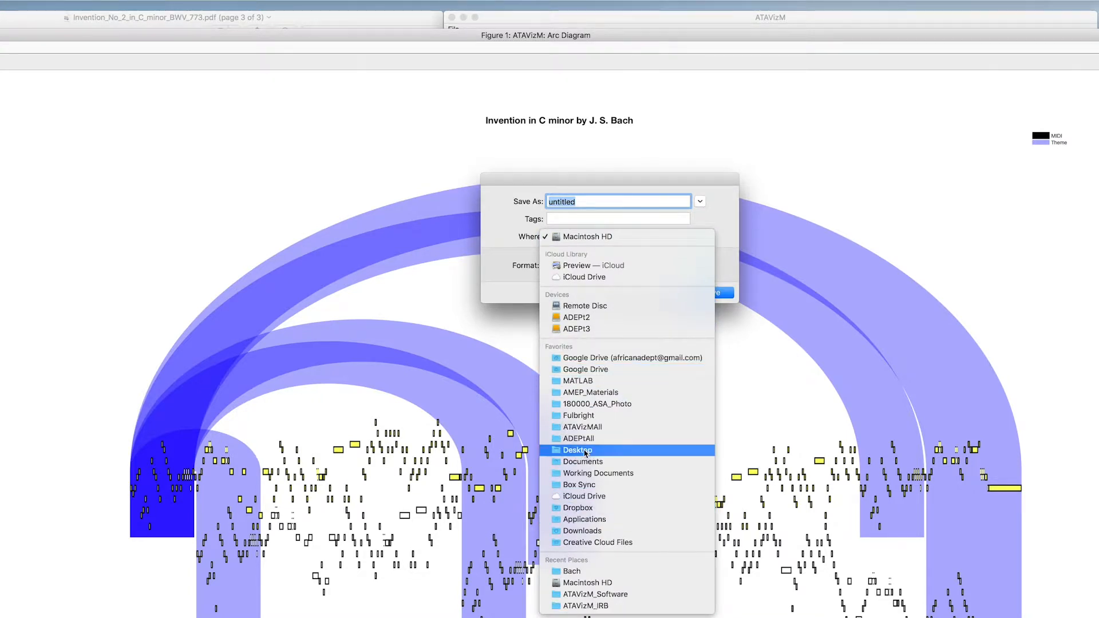
left_click(592, 450)
type("Inventio")
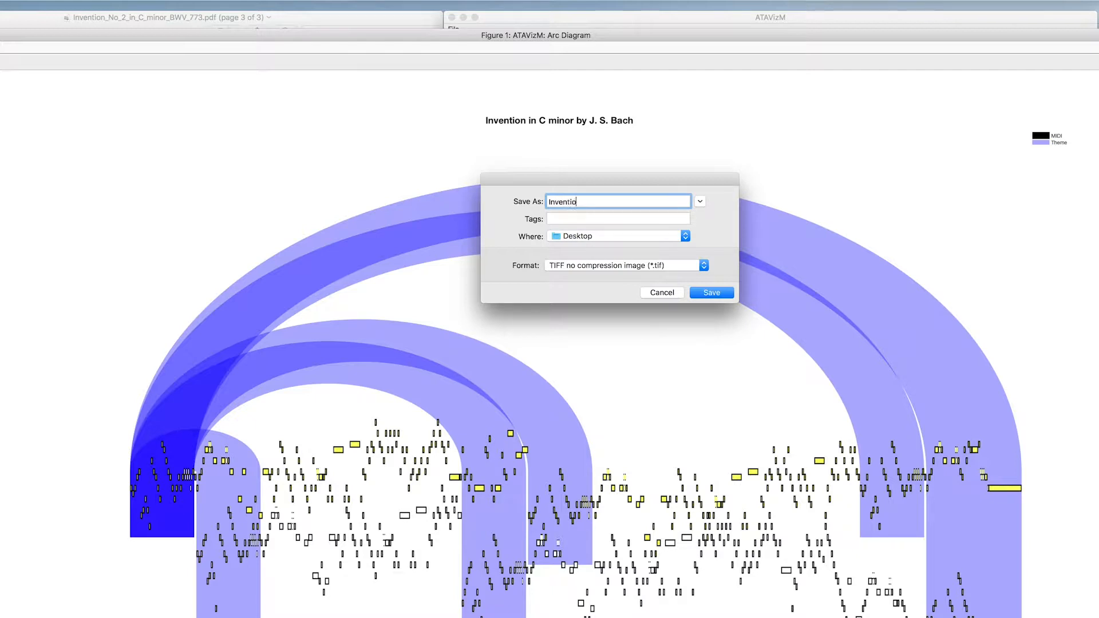
type("n_Cm_Analysis")
left_click(712, 294)
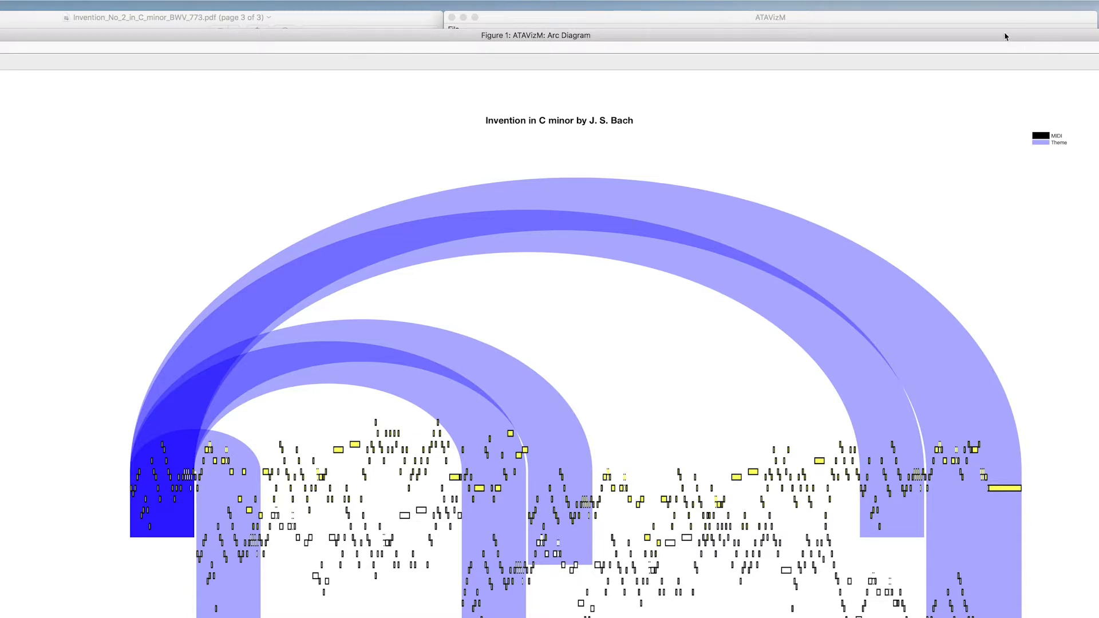
left_click_drag(1008, 33, 1037, 100)
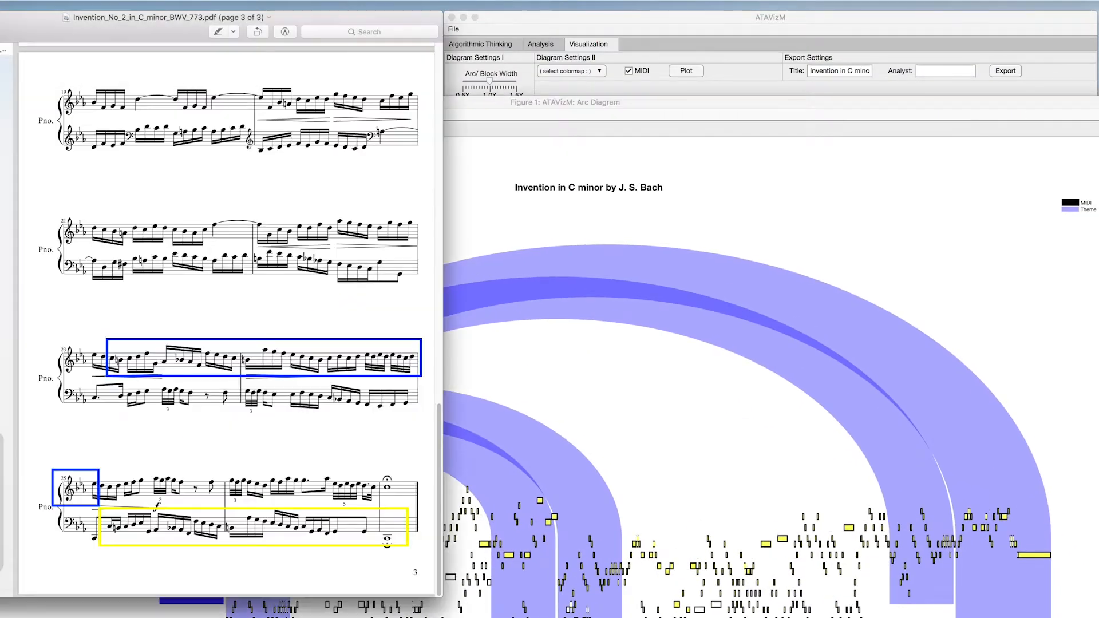